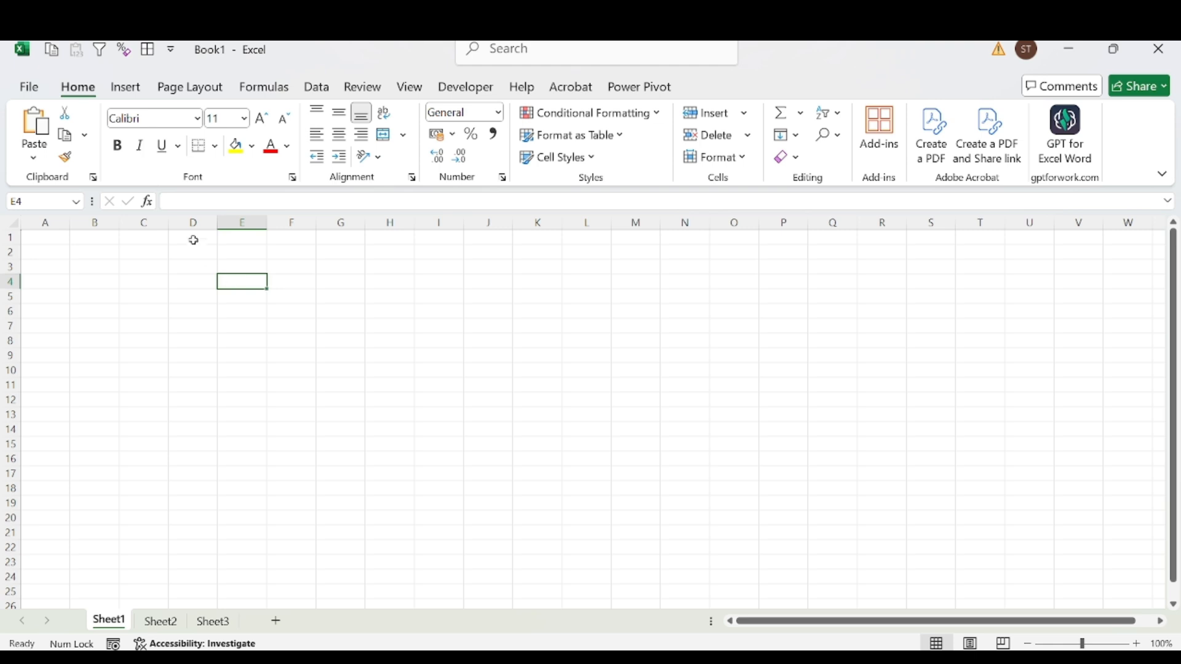
Select columns C and G, go to the last worksheet column, extend the selection across row 1, and return to cell A1
click(153, 265)
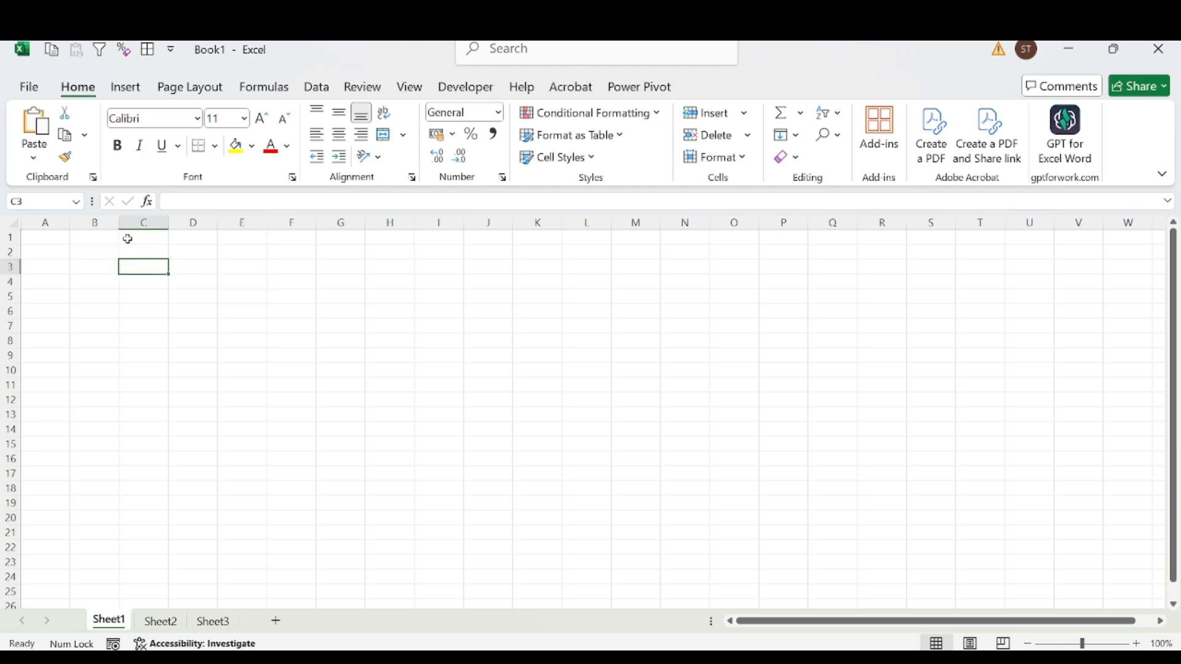
click(139, 223)
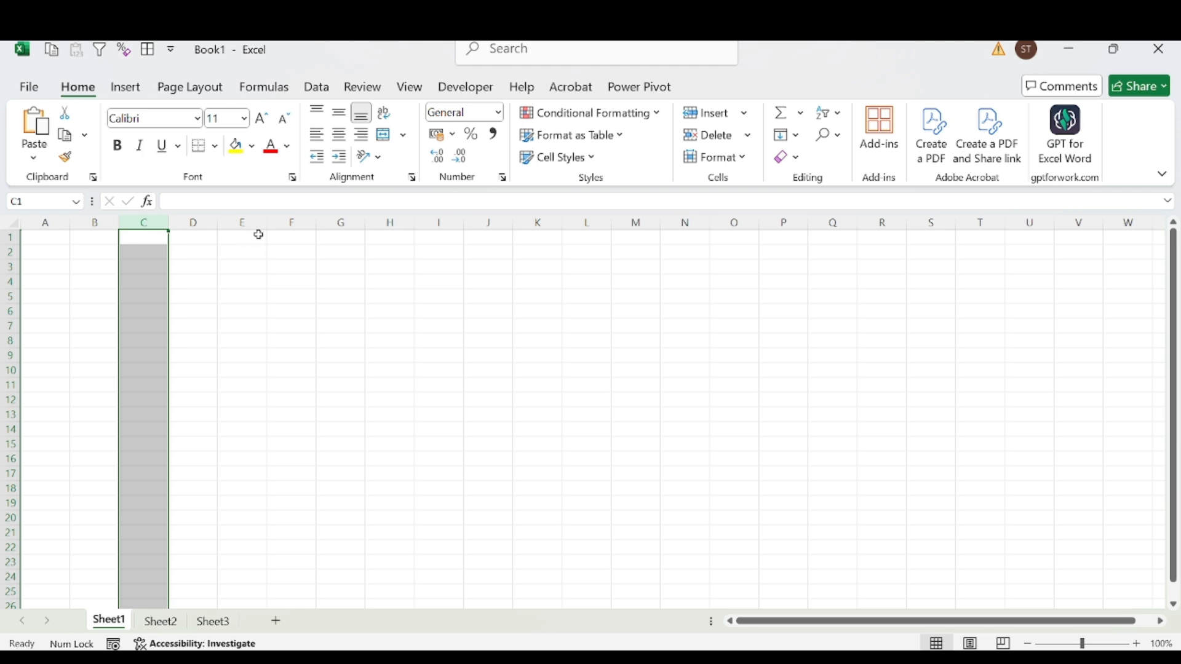
click(336, 222)
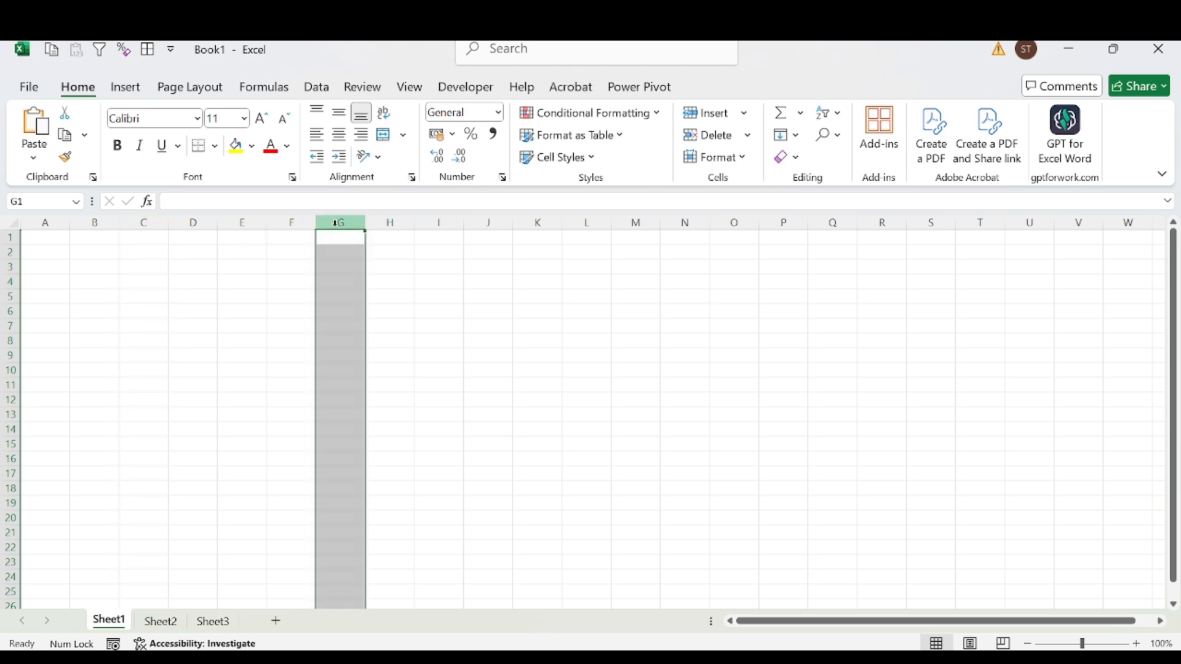
key(ctrl+Right)
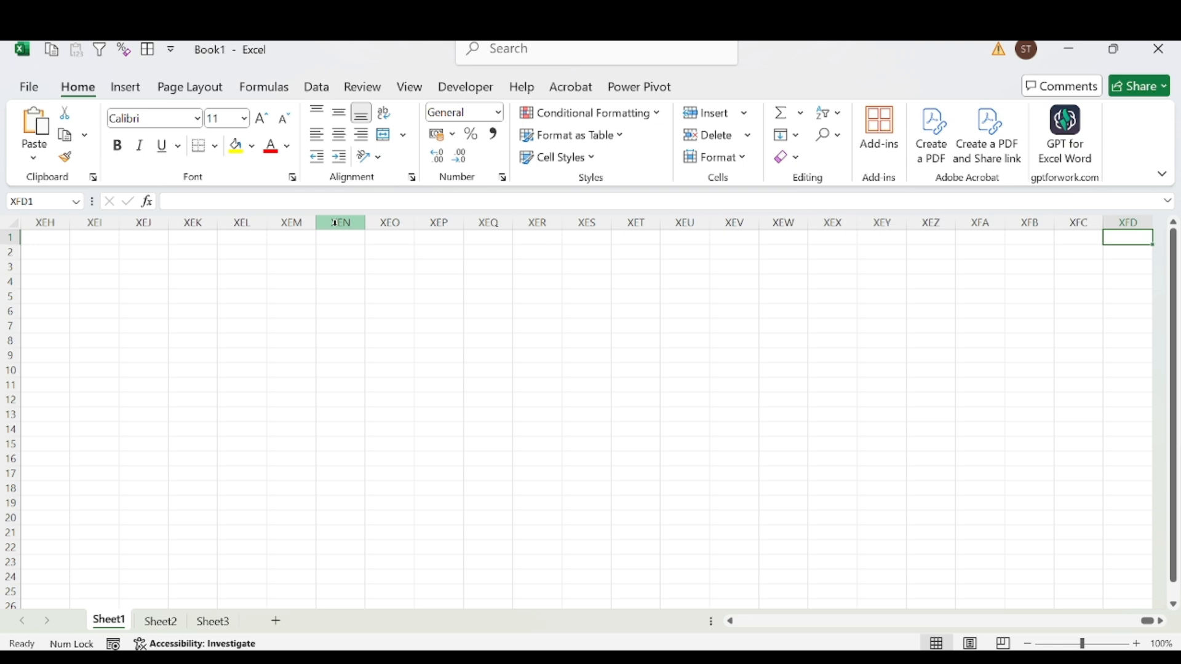
key(ctrl+shift+Left)
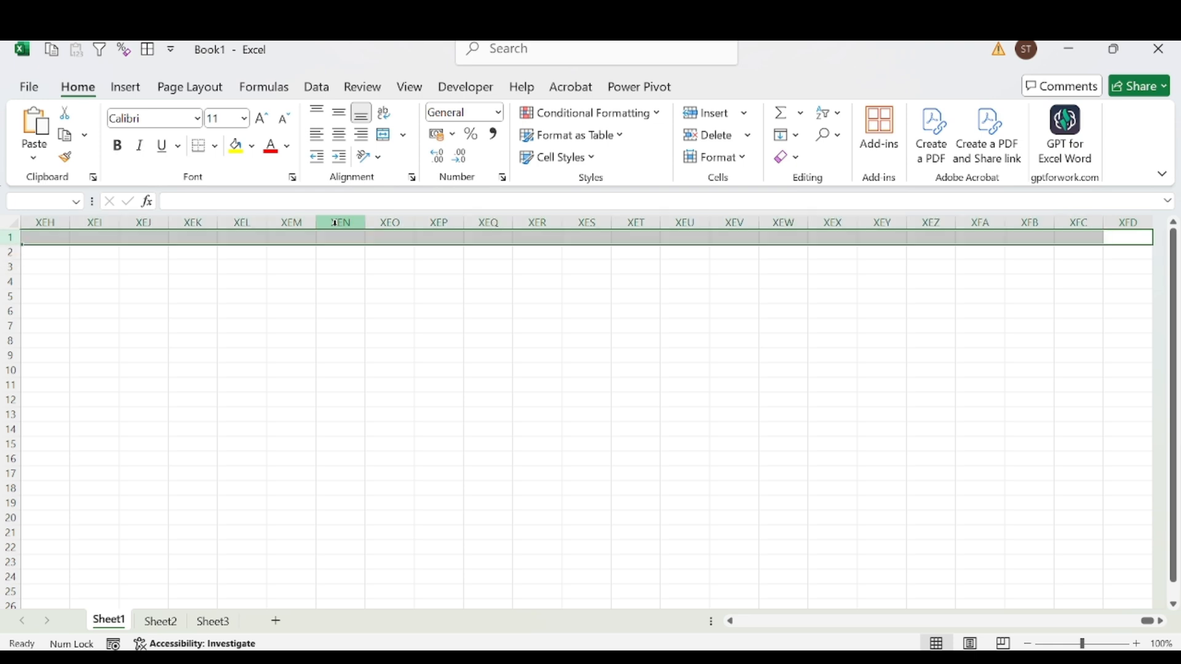
key(ctrl+Home)
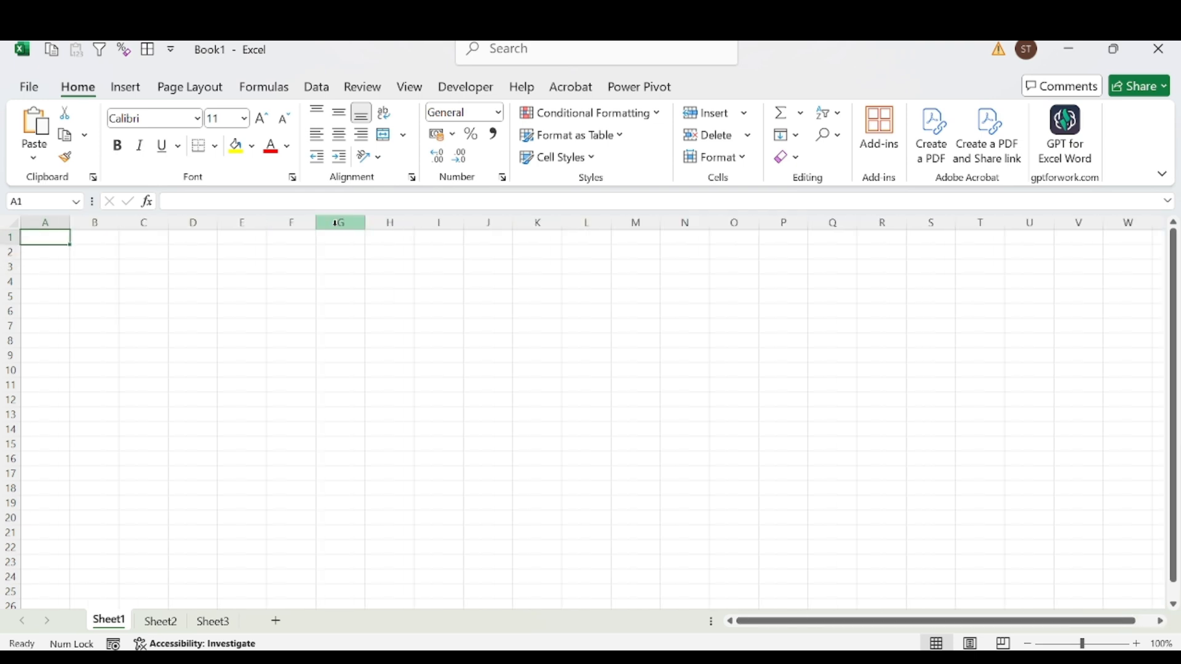
Enter 1 in cell A1, fill it across all of row 1, and clear the row again
text(1)
key(ctrl+shift+Right)
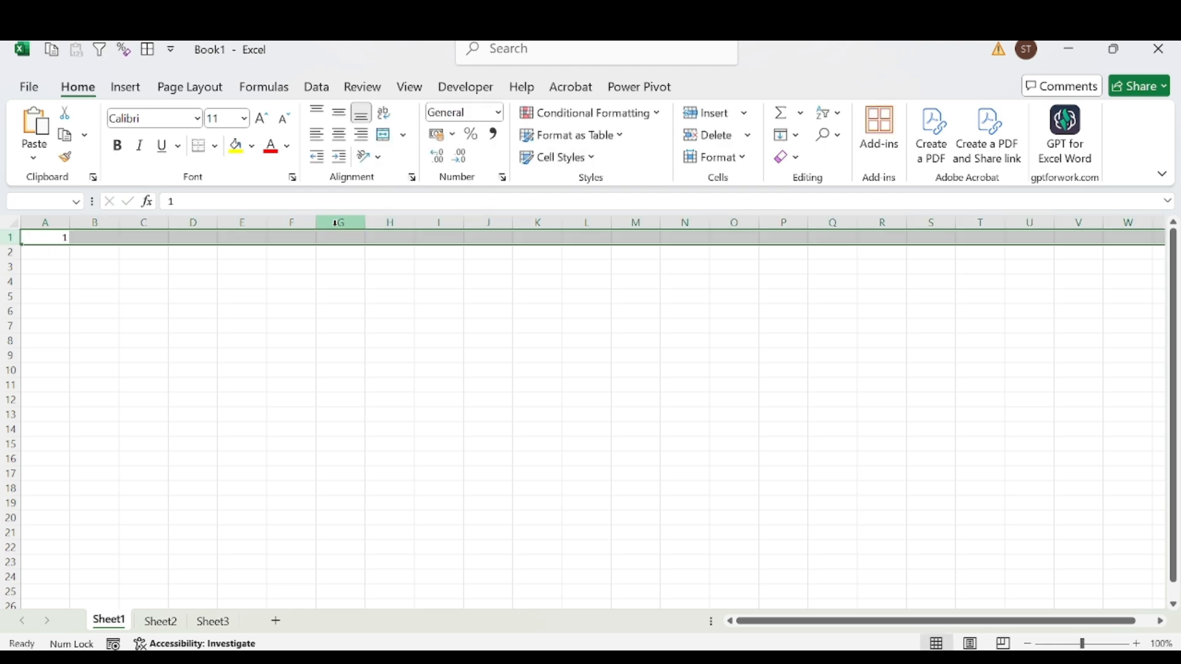
key(ctrl+r)
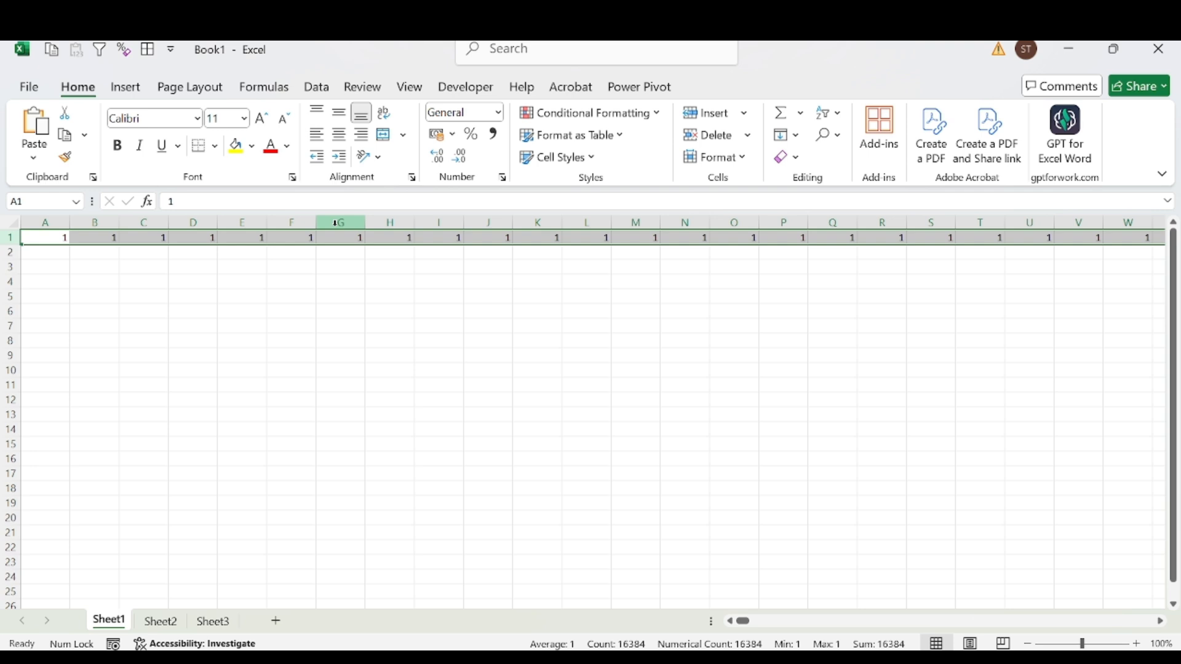
key(Delete)
key(ctrl+Home)
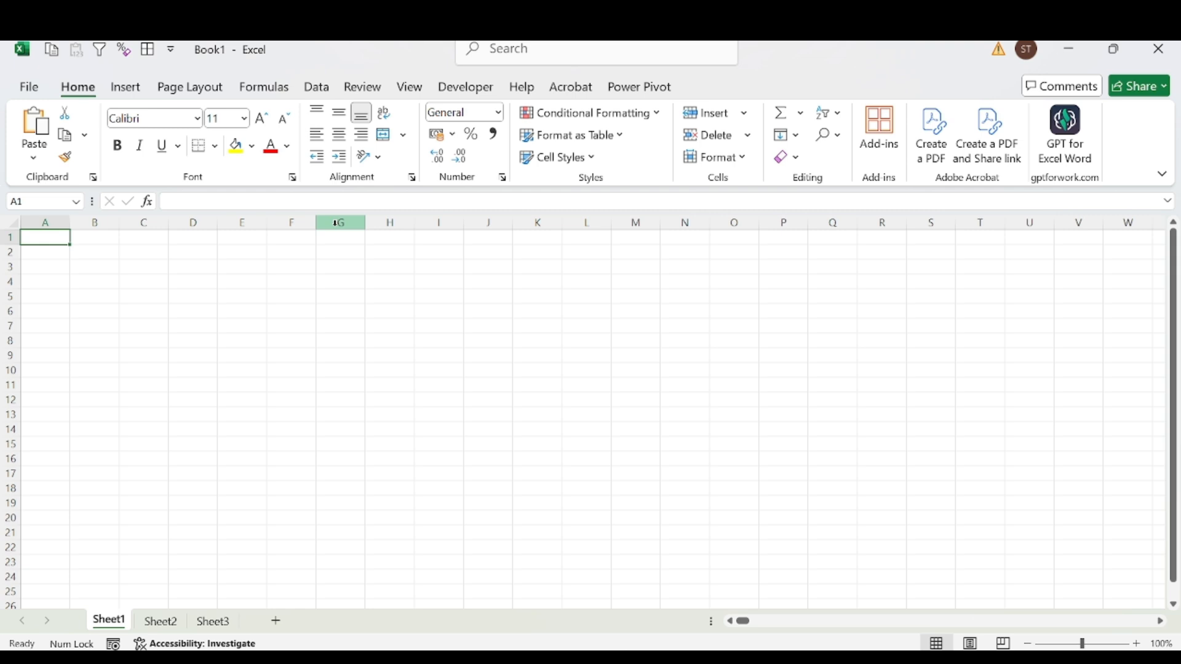
Enter 1 in cell A1 and copy it down through every row of column A
text(1)
key(Return)
key(Up)
key(ctrl+c)
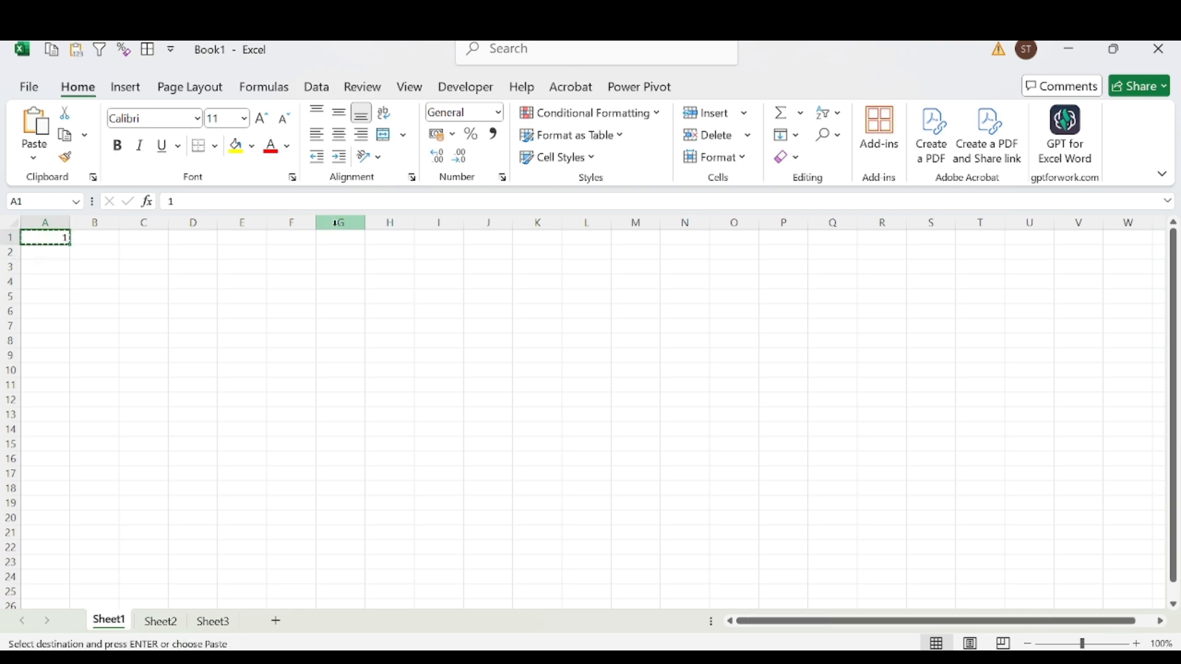
key(ctrl+shift+Down)
key(Return)
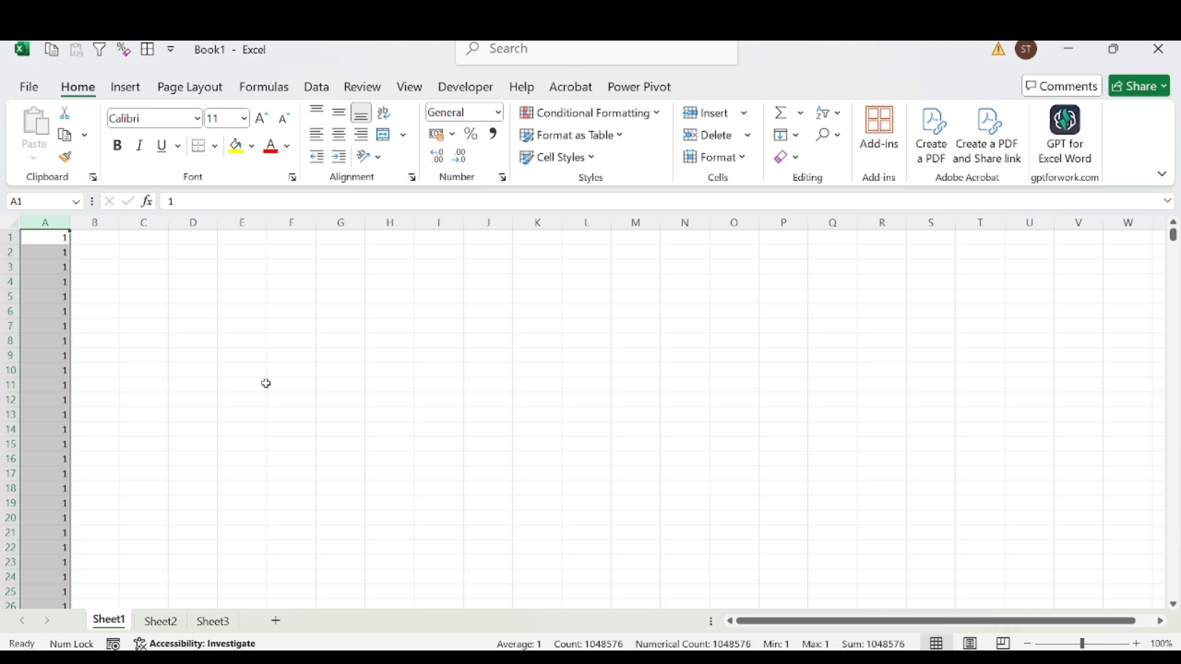
Fill the value of cell A1 rightward across every column of row 1
click(53, 238)
key(shift+space)
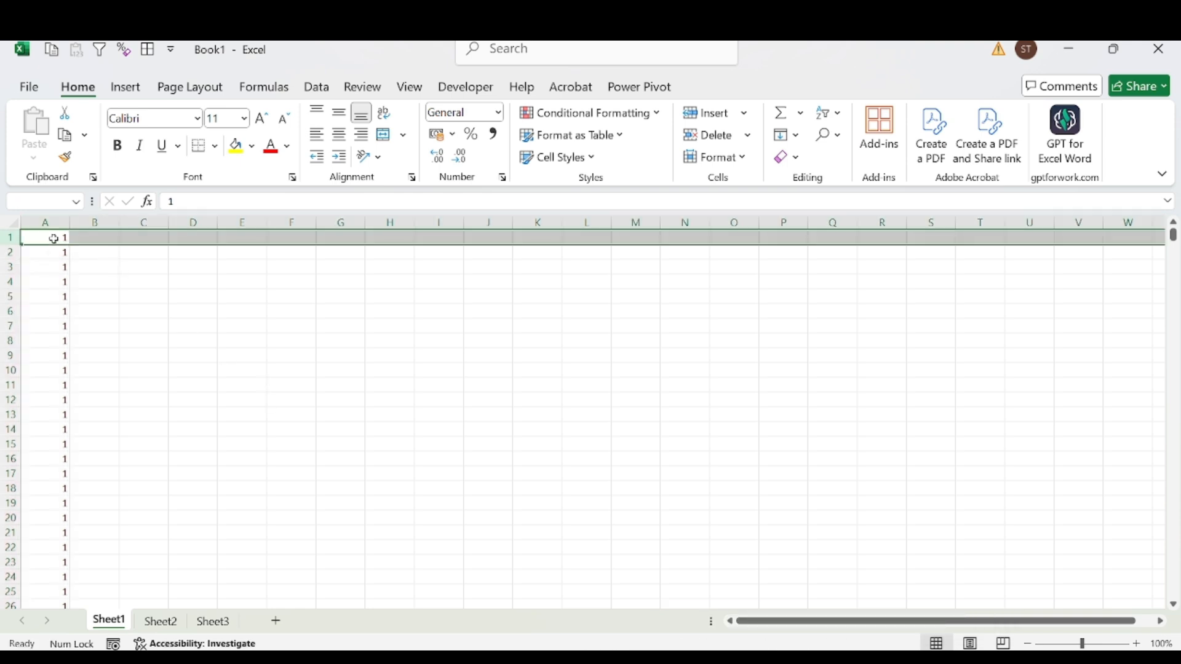
key(ctrl+r)
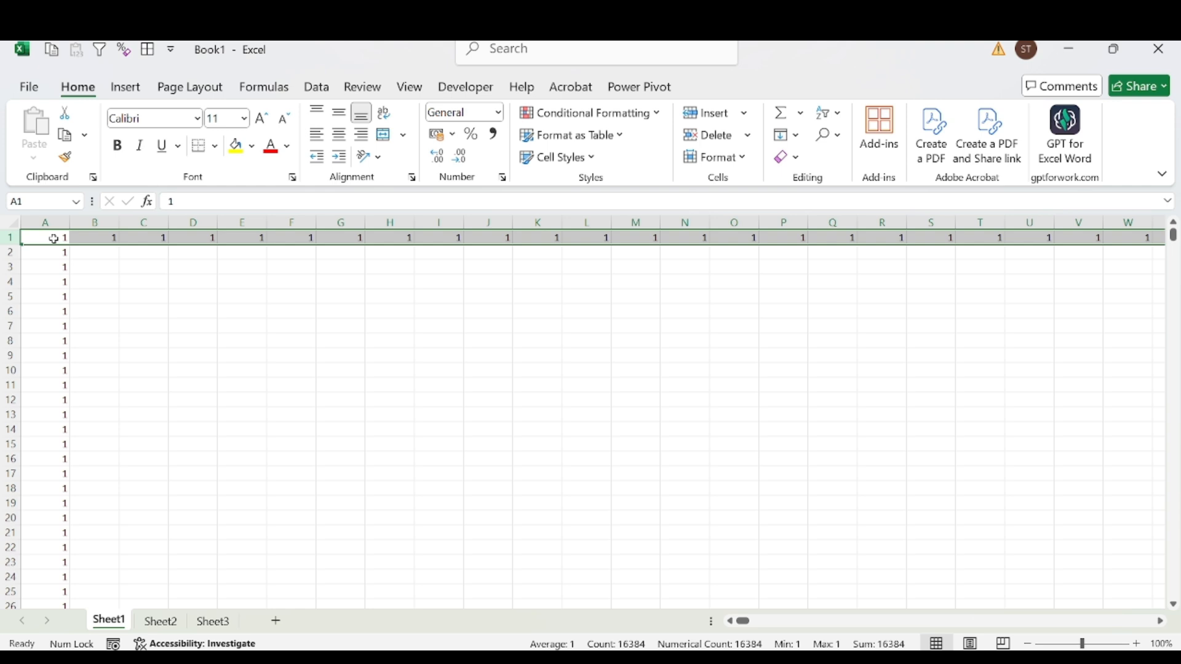
click(54, 238)
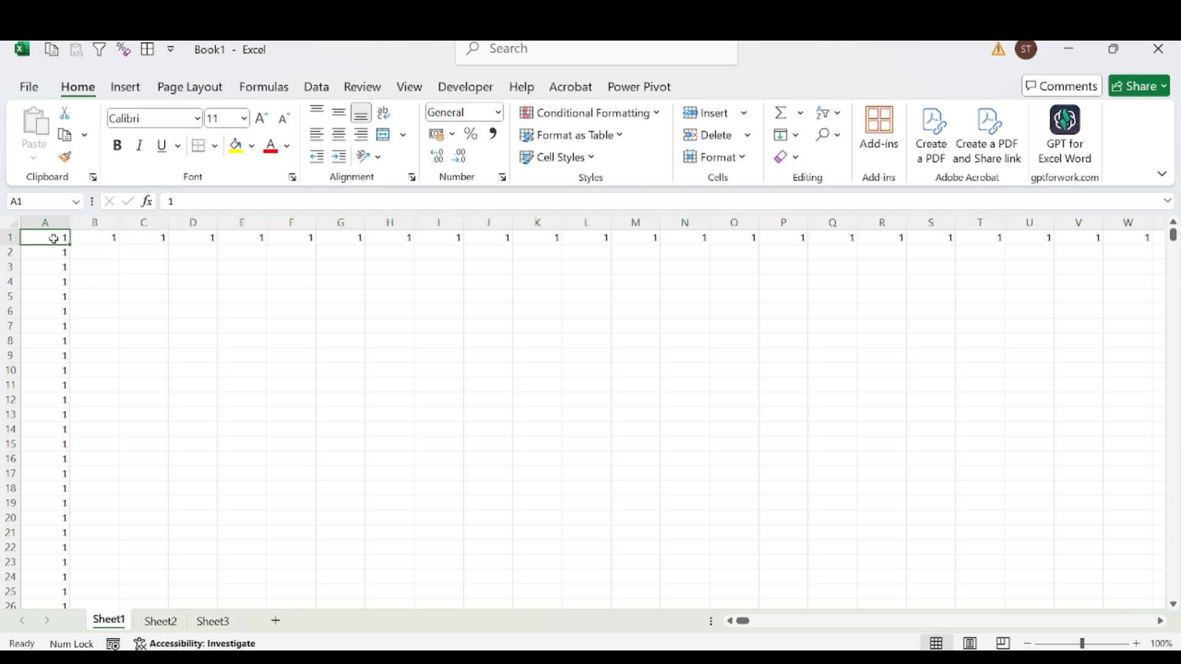
Select the whole of column A to examine its cell count, and select the single cells D4, E4 and G5
click(48, 221)
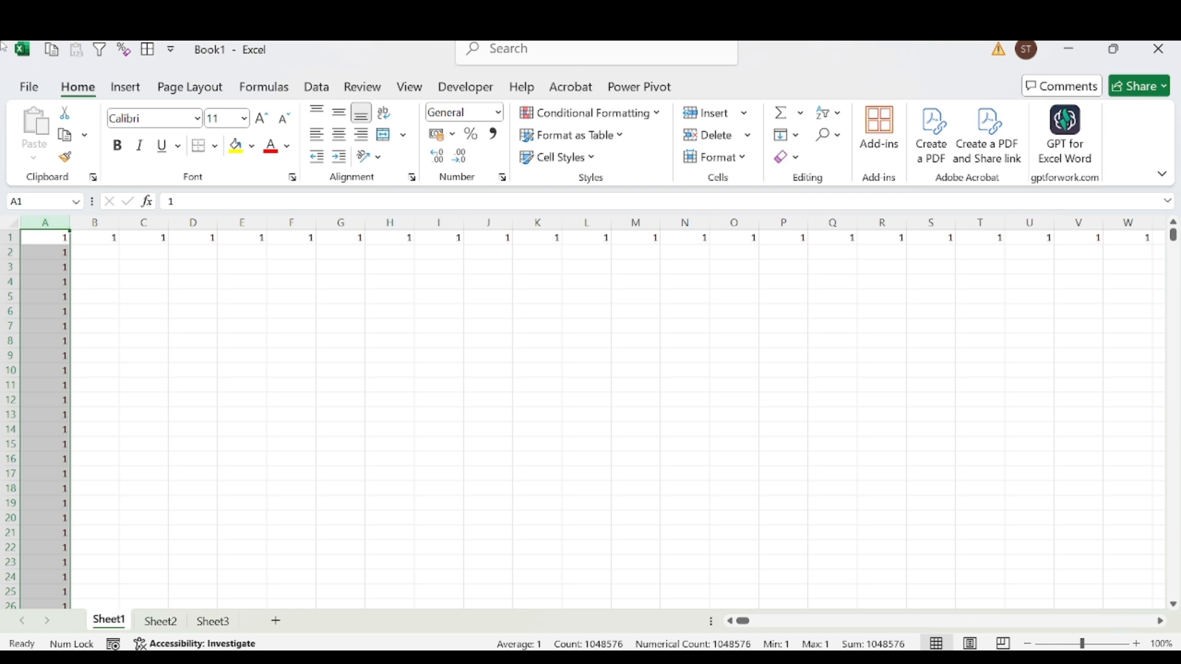
click(217, 282)
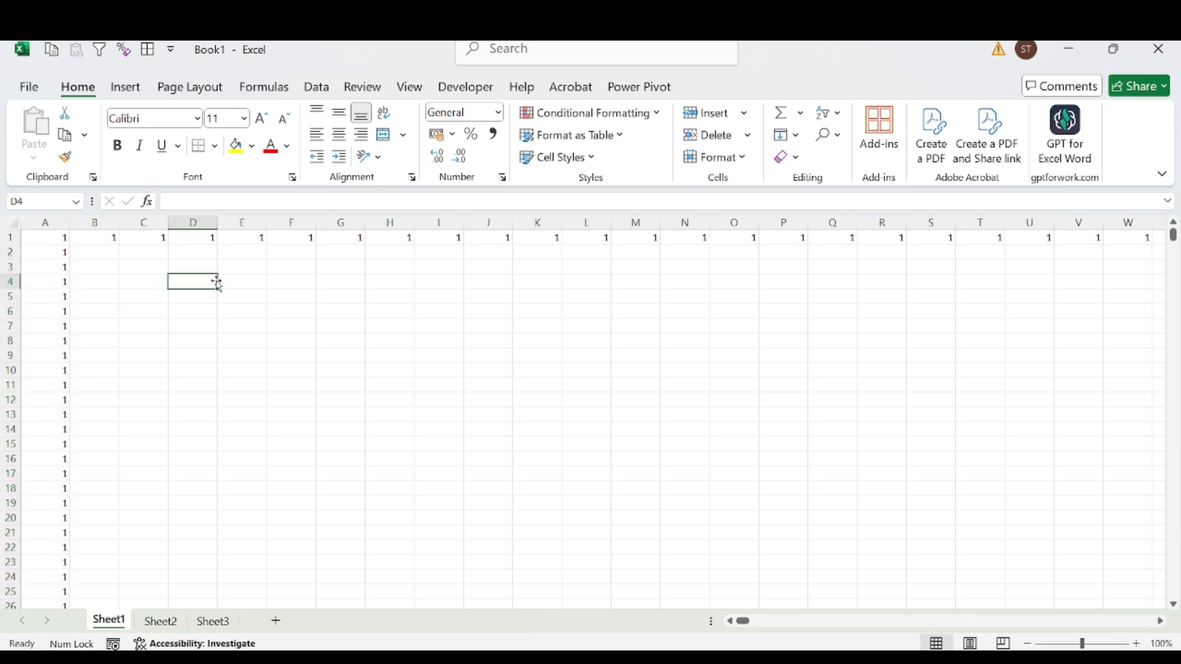
click(248, 281)
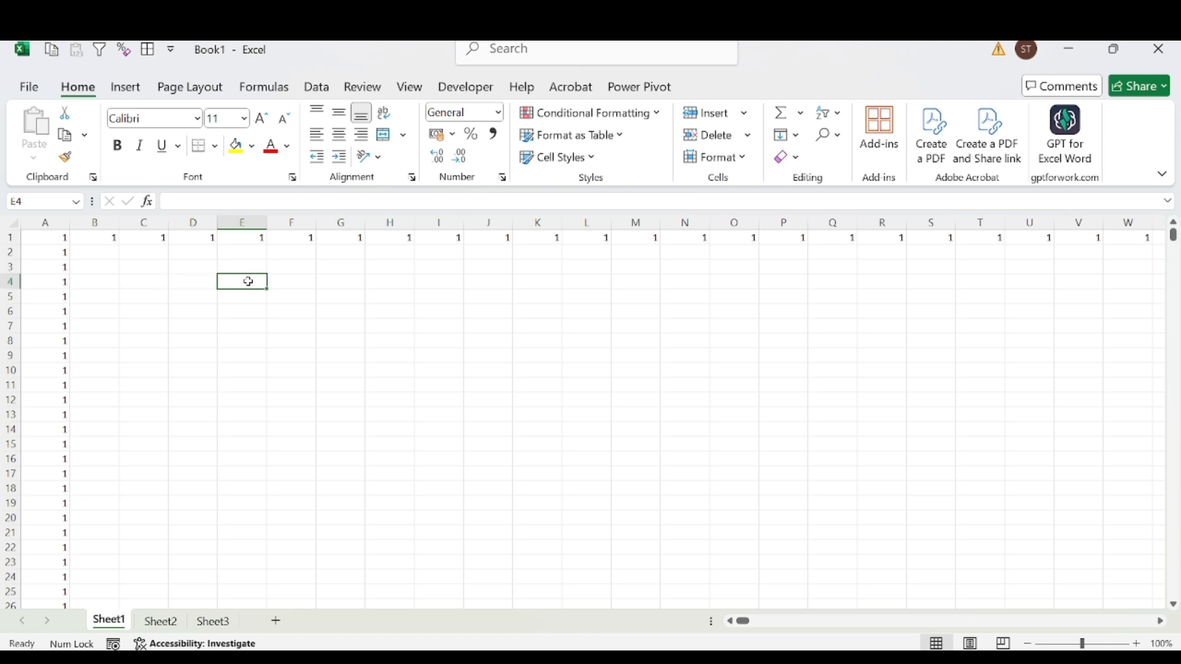
click(207, 281)
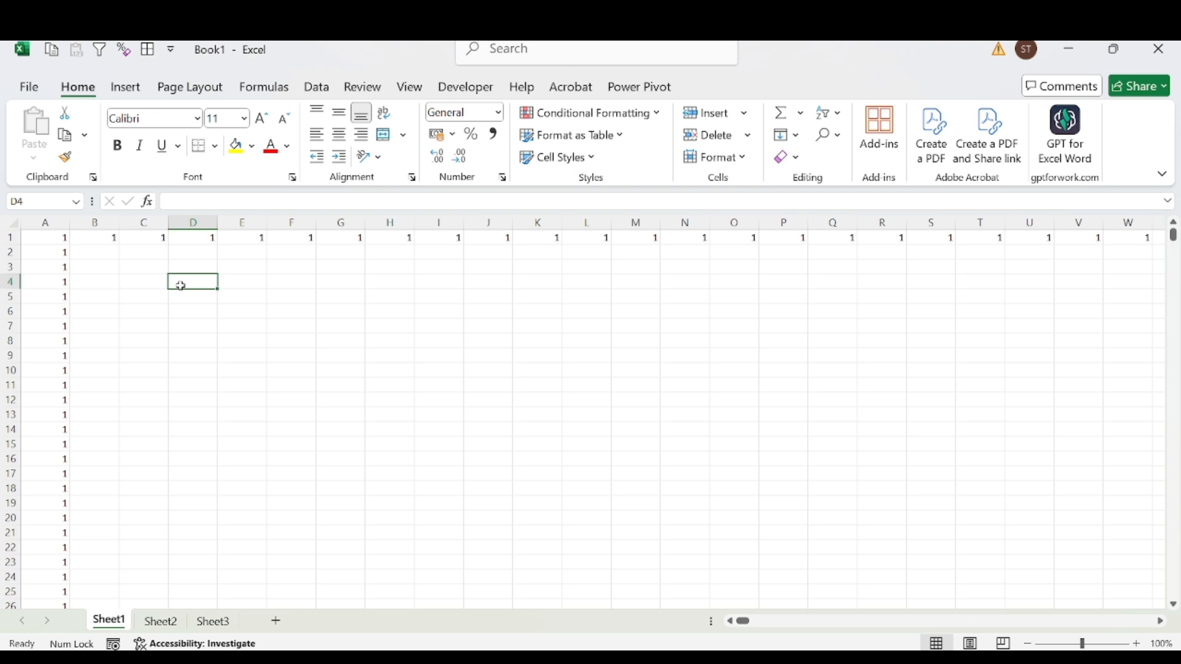
click(325, 295)
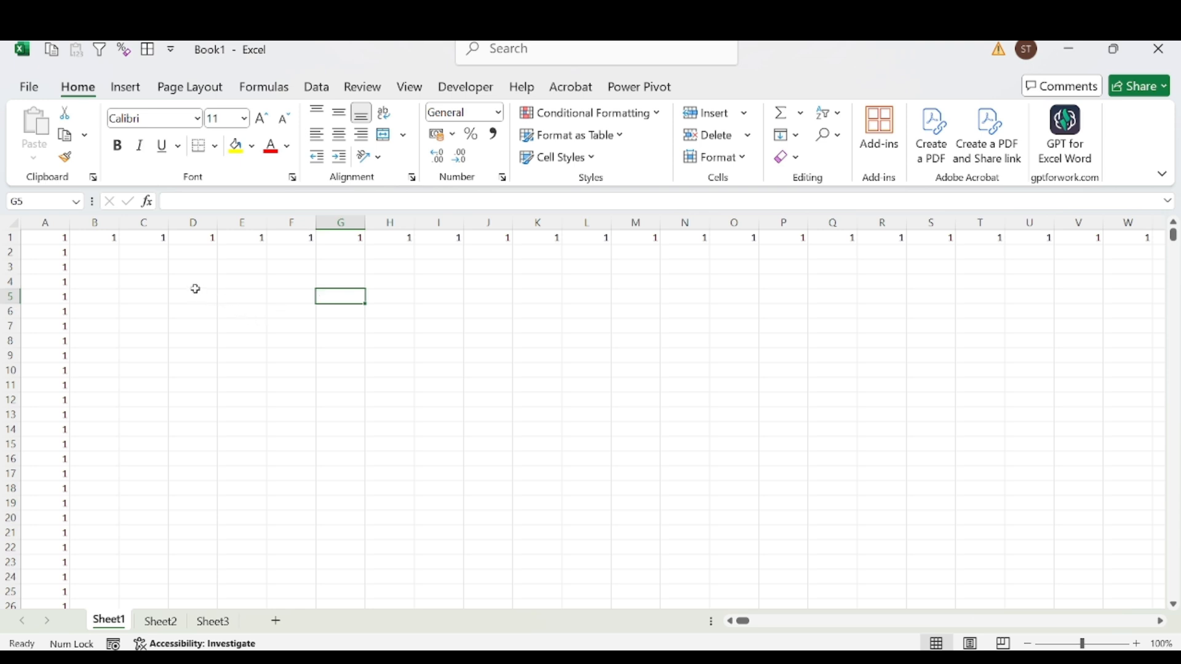
Select the cell ranges D4:F9 and H4:L9 to examine their row and column sizes, ending on cell H4
drag(187, 282, 299, 352)
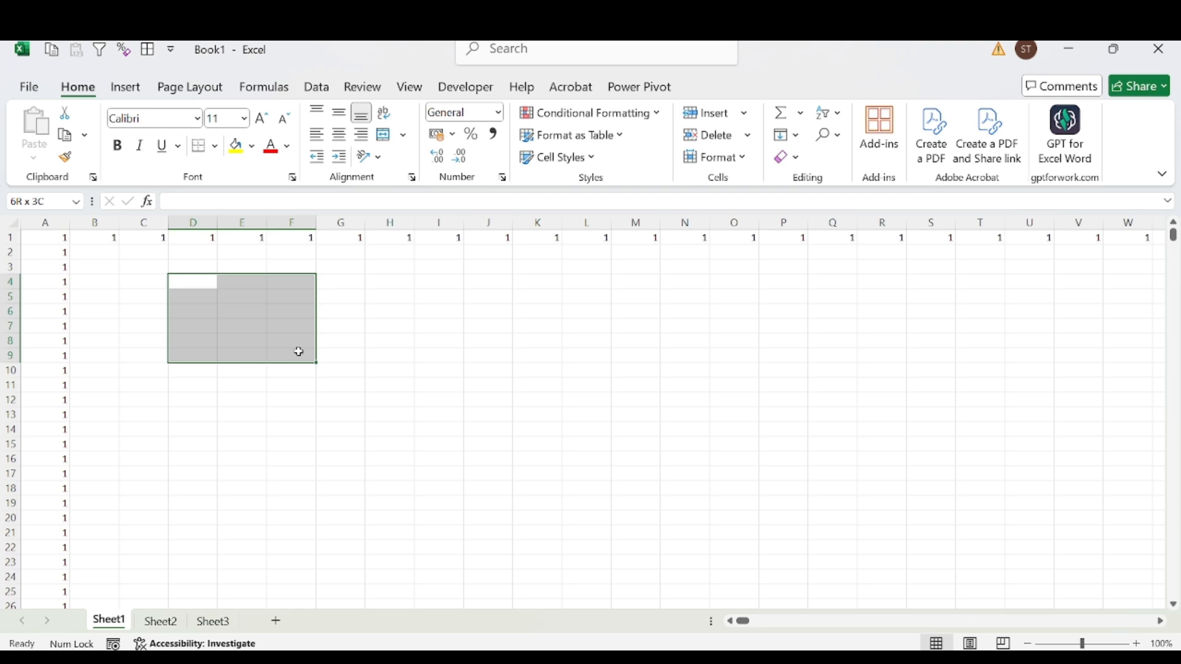
drag(298, 352, 298, 352)
click(390, 281)
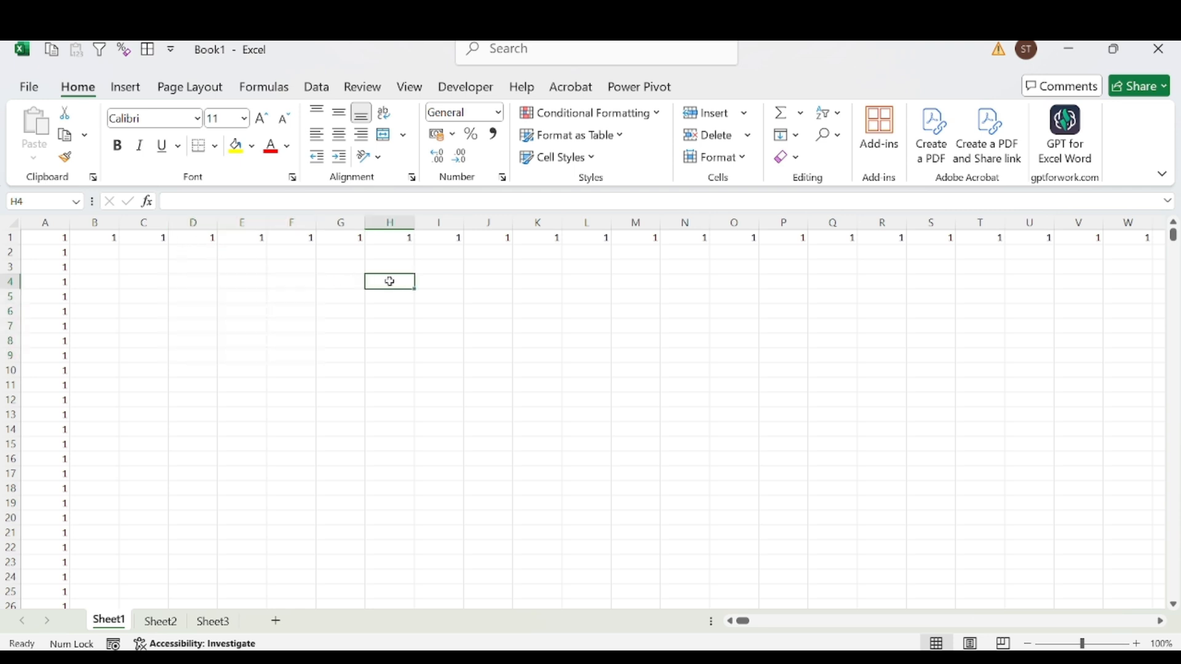
drag(395, 282, 564, 362)
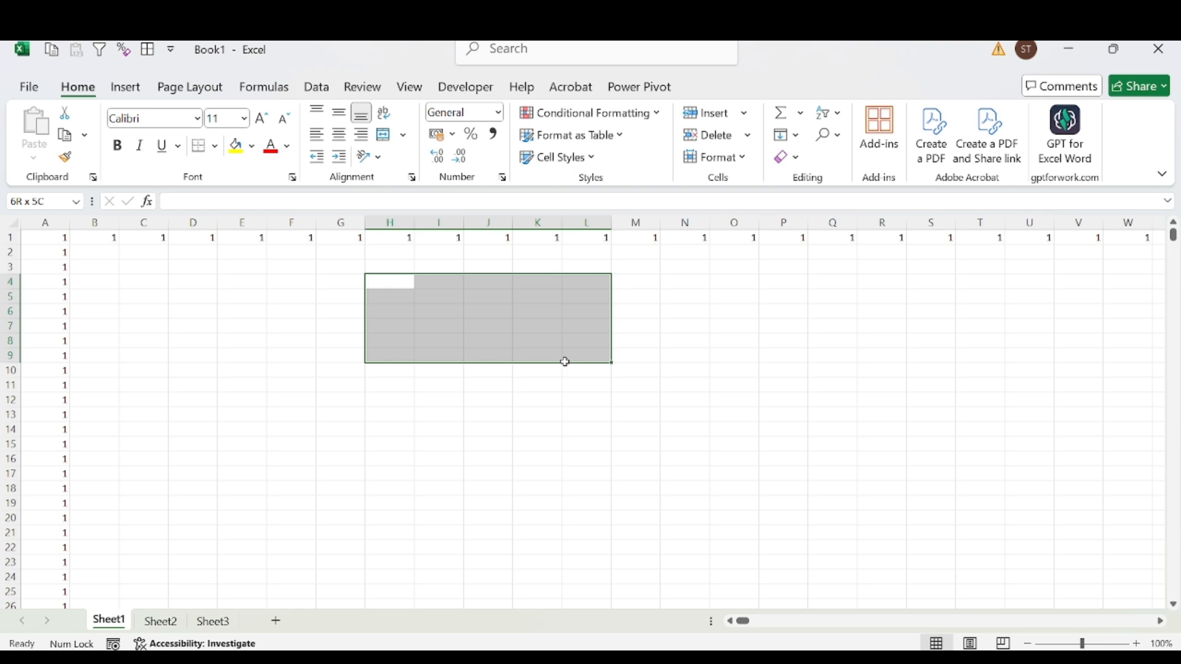
drag(564, 362, 565, 364)
click(393, 281)
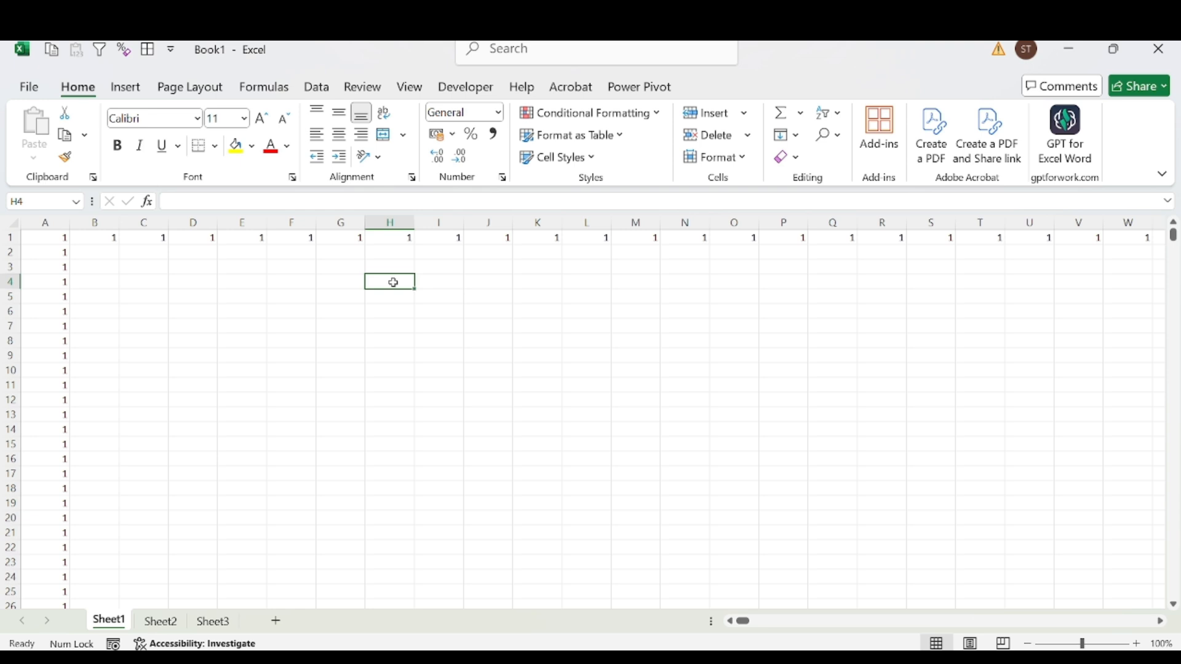
Enter the number 2121332 in cell E4
click(265, 284)
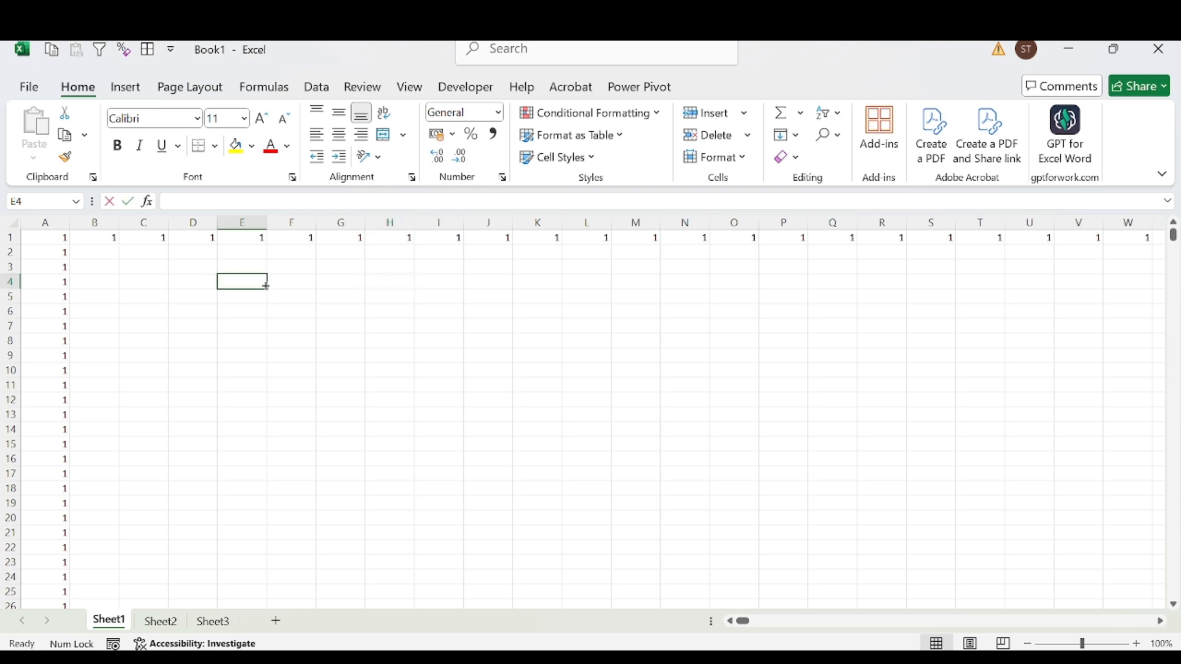
text(2121332)
key(Return)
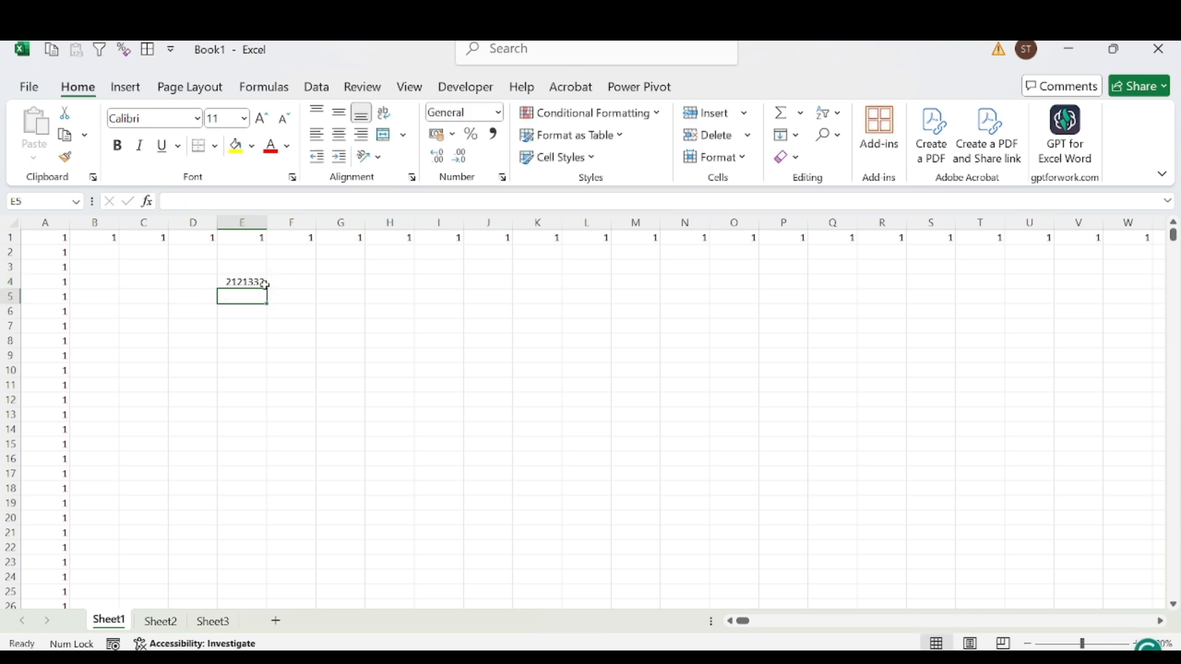
text(malsddjlj)
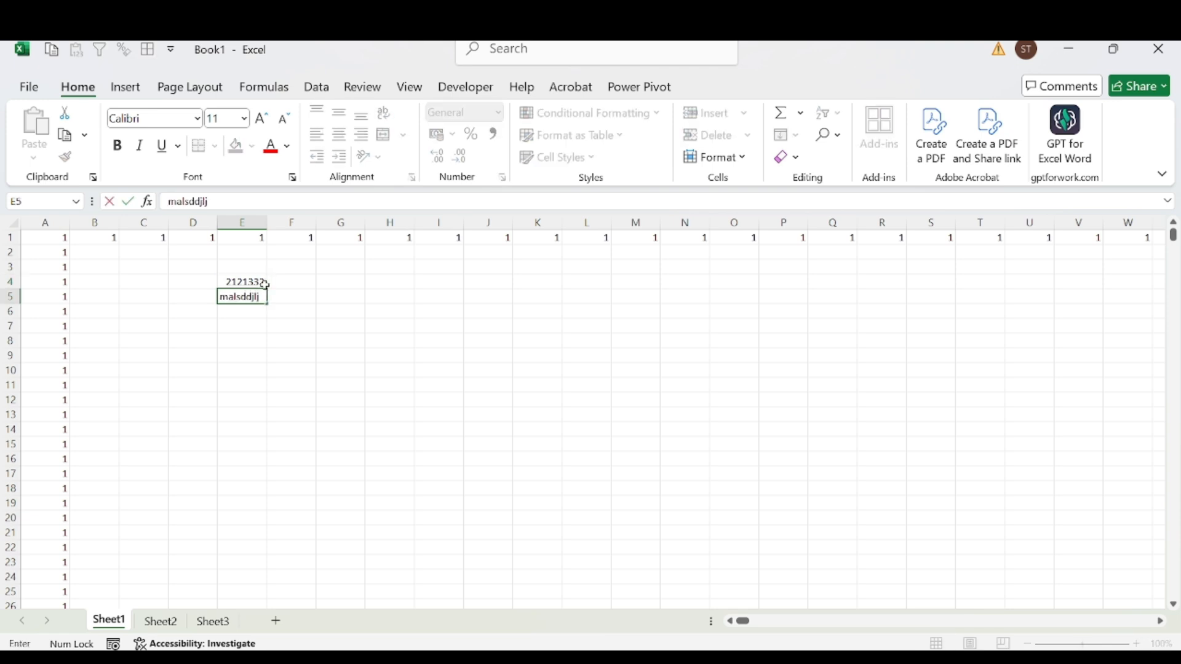
text(ljljdljl)
key(BackSpace)
key(BackSpace)
key(BackSpace)
key(BackSpace)
key(BackSpace)
key(BackSpace)
key(BackSpace)
key(BackSpace)
key(BackSpace)
key(BackSpace)
key(BackSpace)
key(BackSpace)
key(BackSpace)
key(BackSpace)
key(BackSpace)
key(BackSpace)
key(BackSpace)
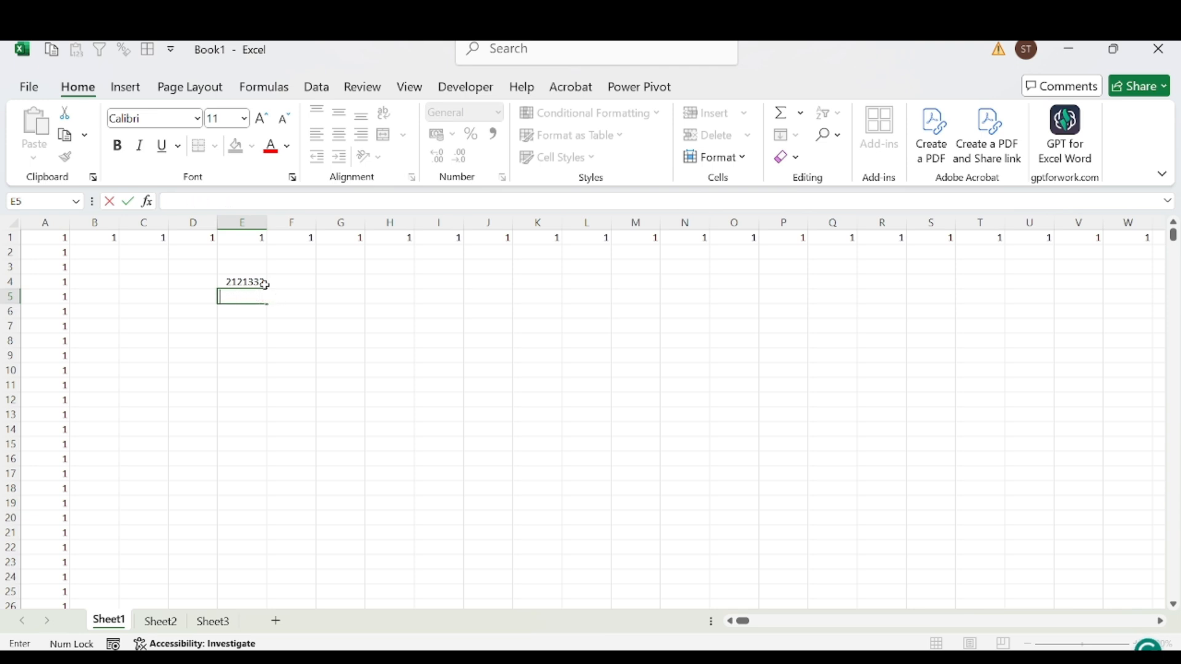
key(Caps_Lock)
text(JKHJKHJ)
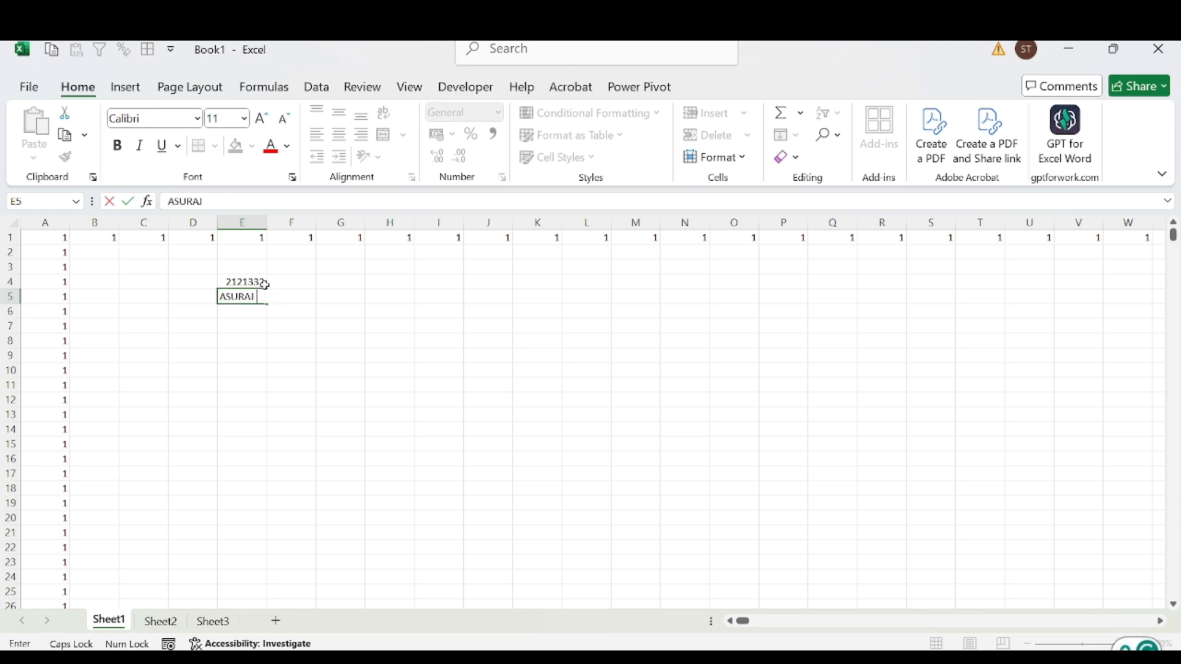
key(BackSpace)
key(BackSpace)
key(BackSpace)
key(BackSpace)
key(BackSpace)
key(BackSpace)
key(BackSpace)
Enter two first names in capital letters in cells E5 and E6
text(AVIARAL)
key(Return)
text(SURAJ)
key(Return)
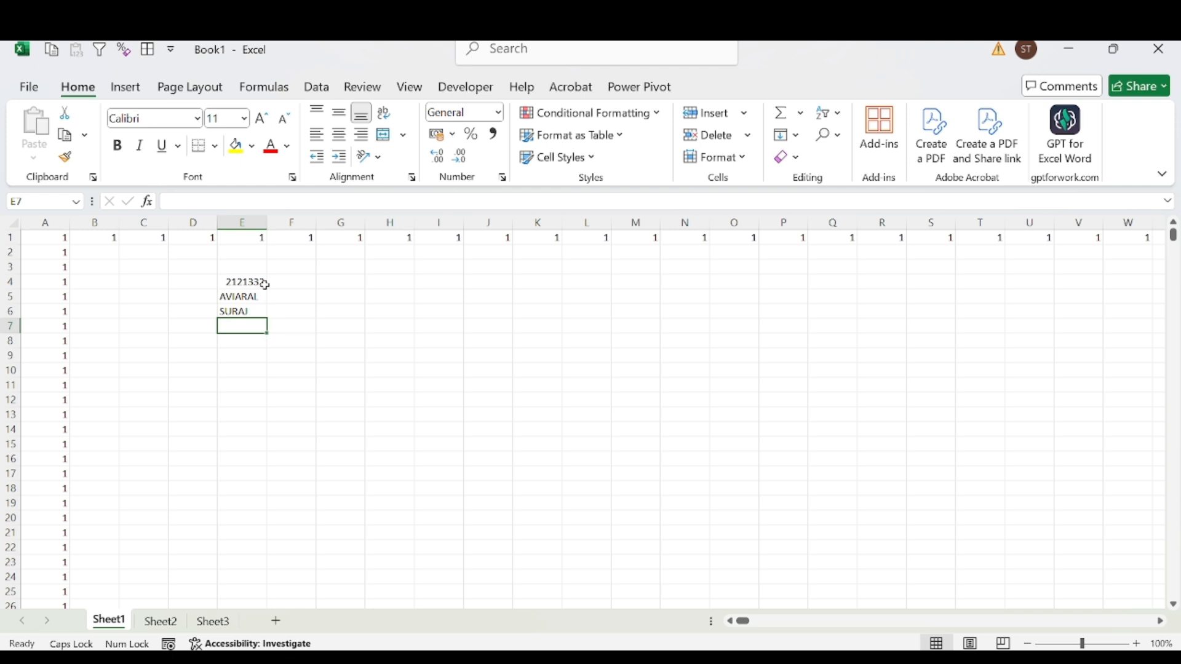
Enter 5454 in cell E7 and the decimal number 52412.25 in cell E8
text(5454)
key(Return)
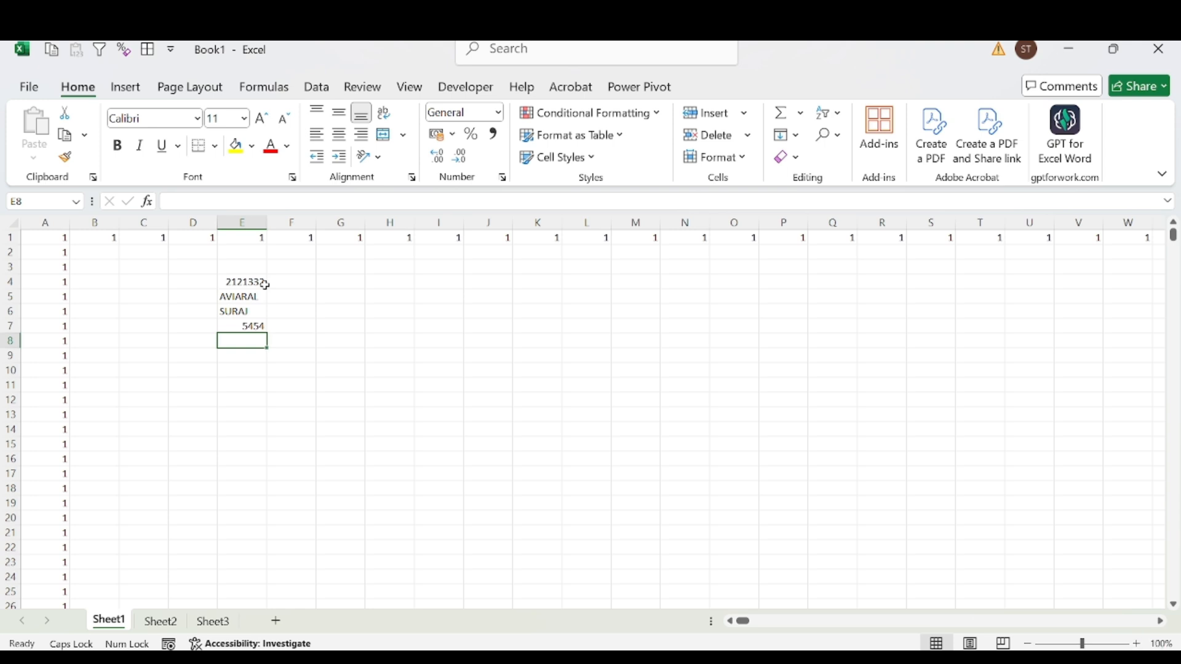
text(52412.25)
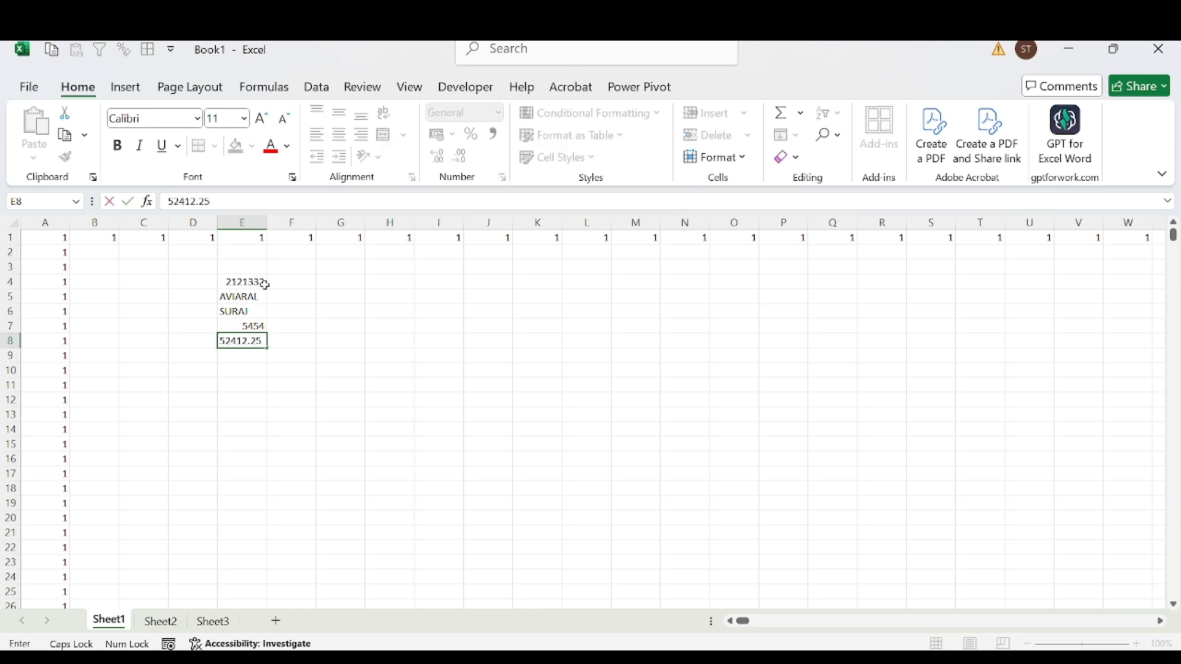
key(Return)
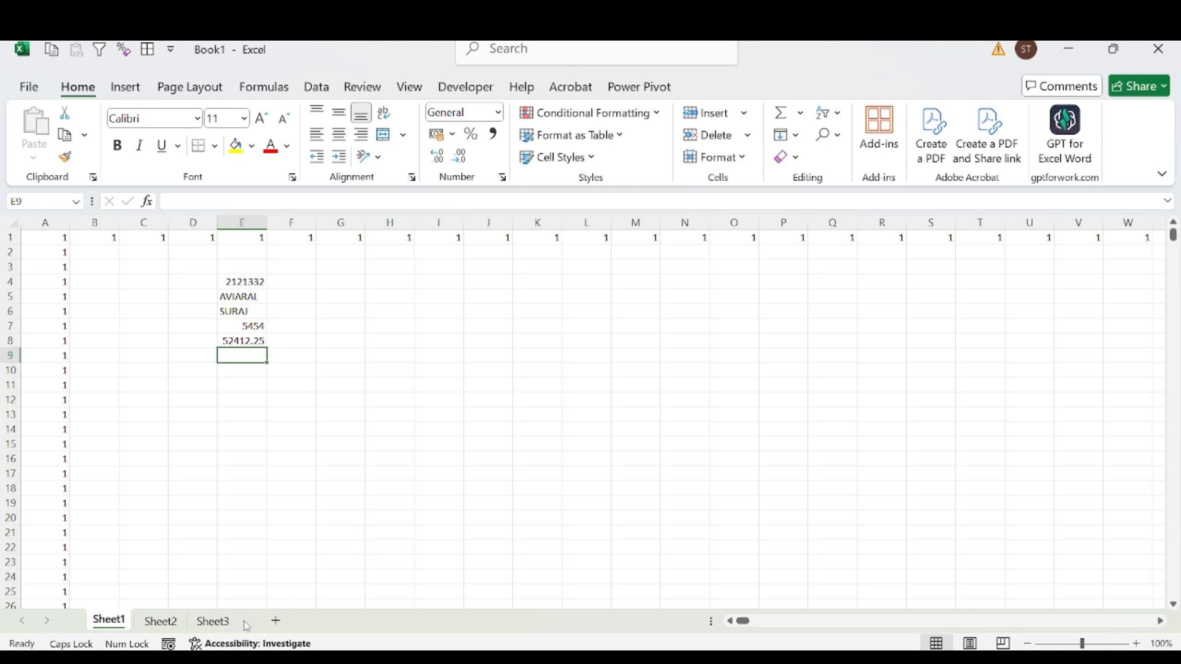
Add new worksheets after Sheet1 and after Sheet3, entering KOJH in cell E6 of Sheet3
click(276, 622)
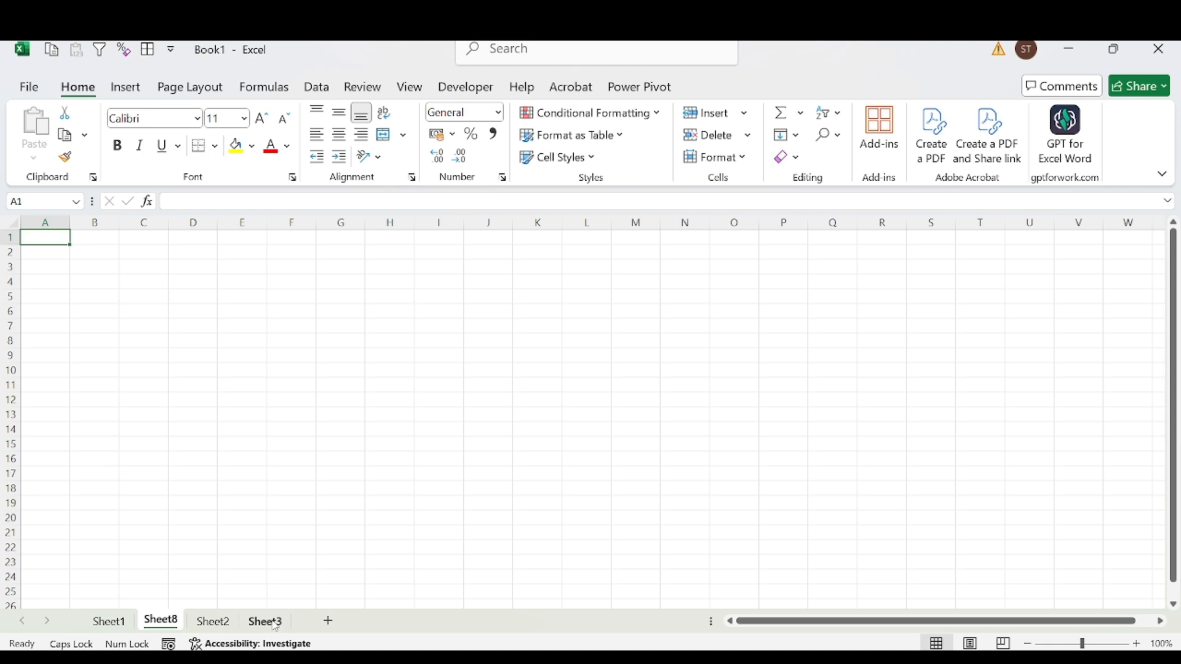
click(278, 624)
click(246, 306)
text(KOJIH)
key(Return)
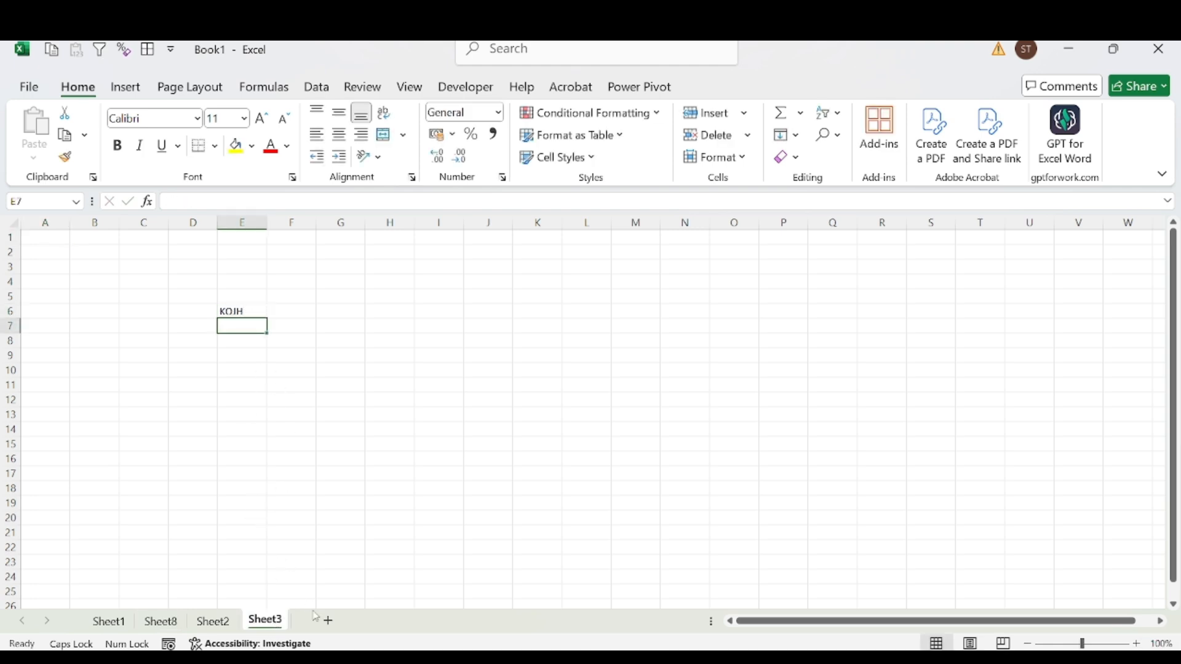
click(329, 621)
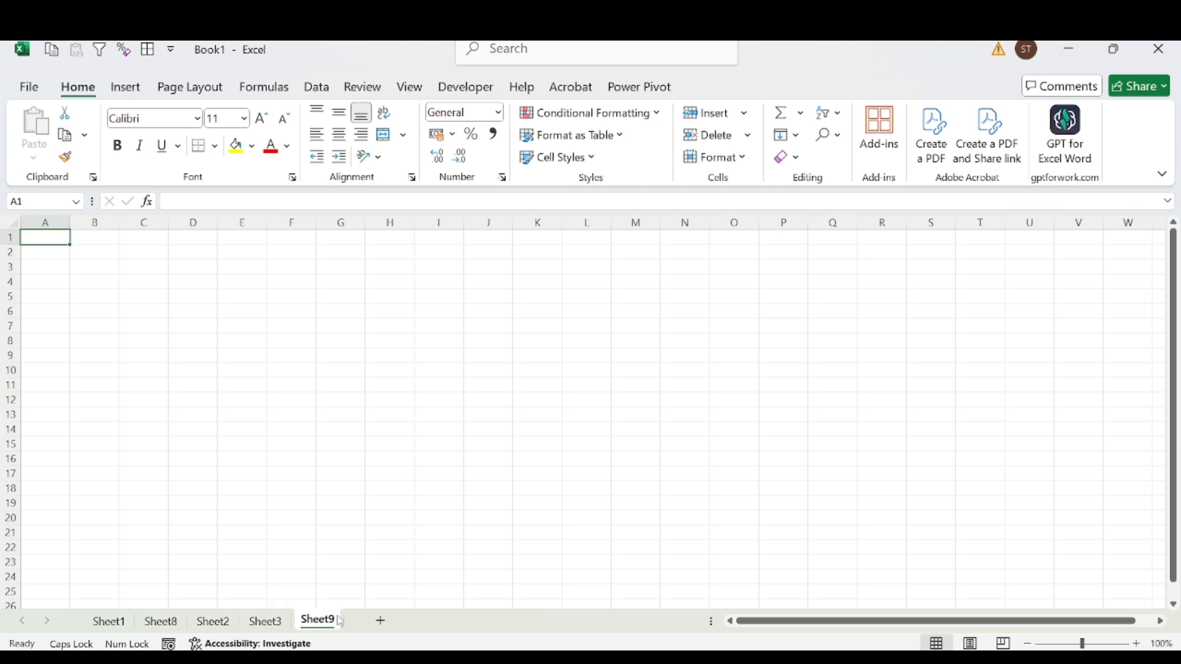
Select the range E6:H13 on Sheet9, and enter the number 654654654 in cell G5
click(265, 317)
drag(265, 316, 395, 411)
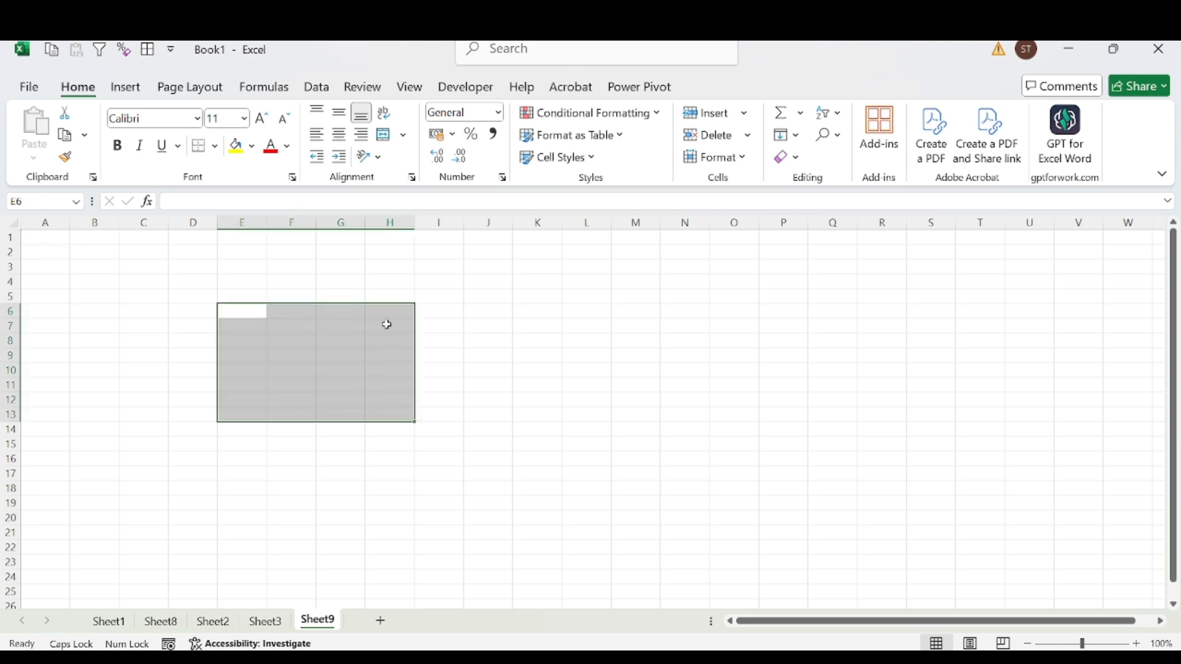
click(338, 299)
text(654554654)
key(Return)
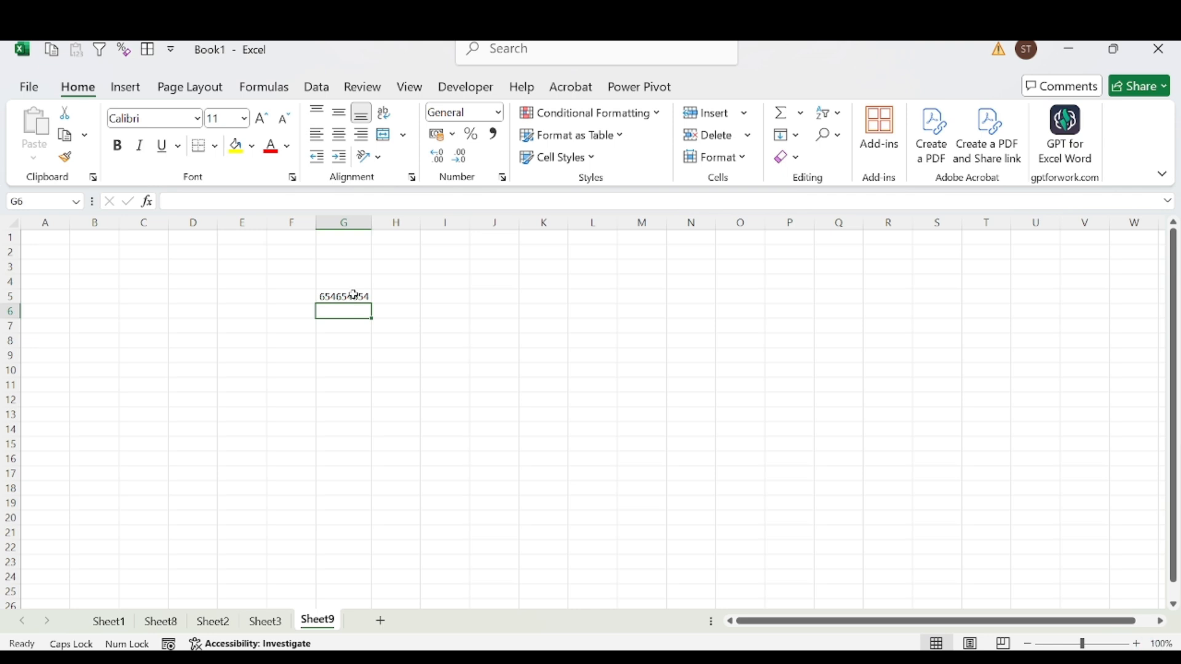
Try editing cell G5 in place and overwriting its contents, cancelling the replacement entry
click(353, 295)
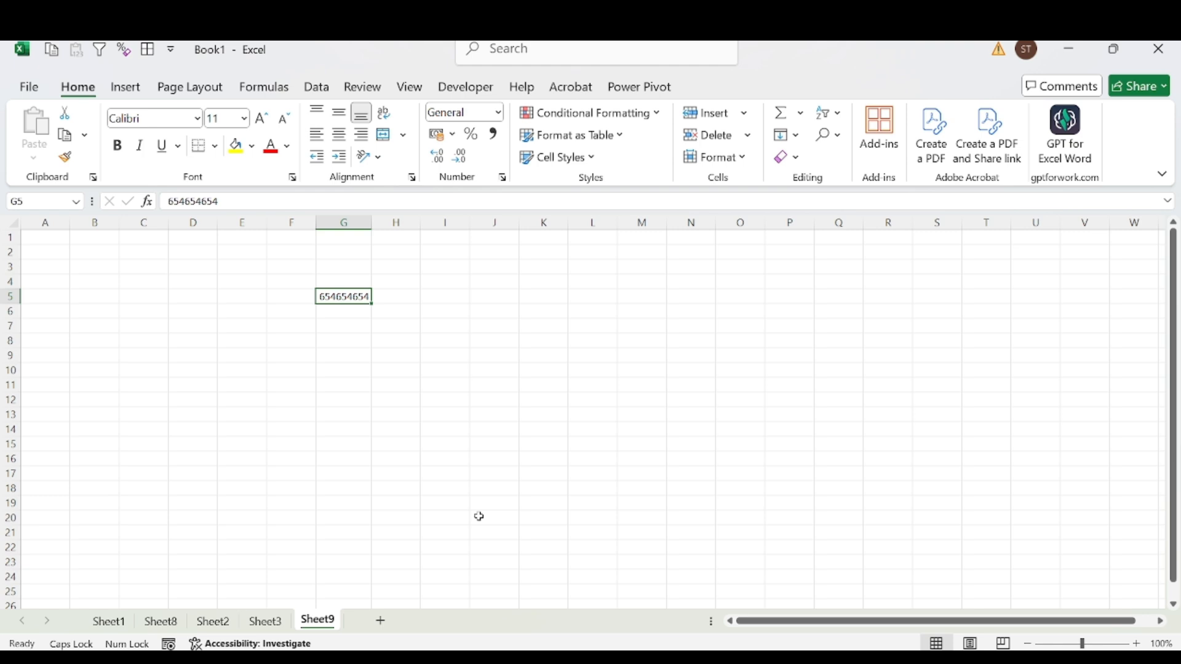
double_click(356, 297)
double_click(357, 296)
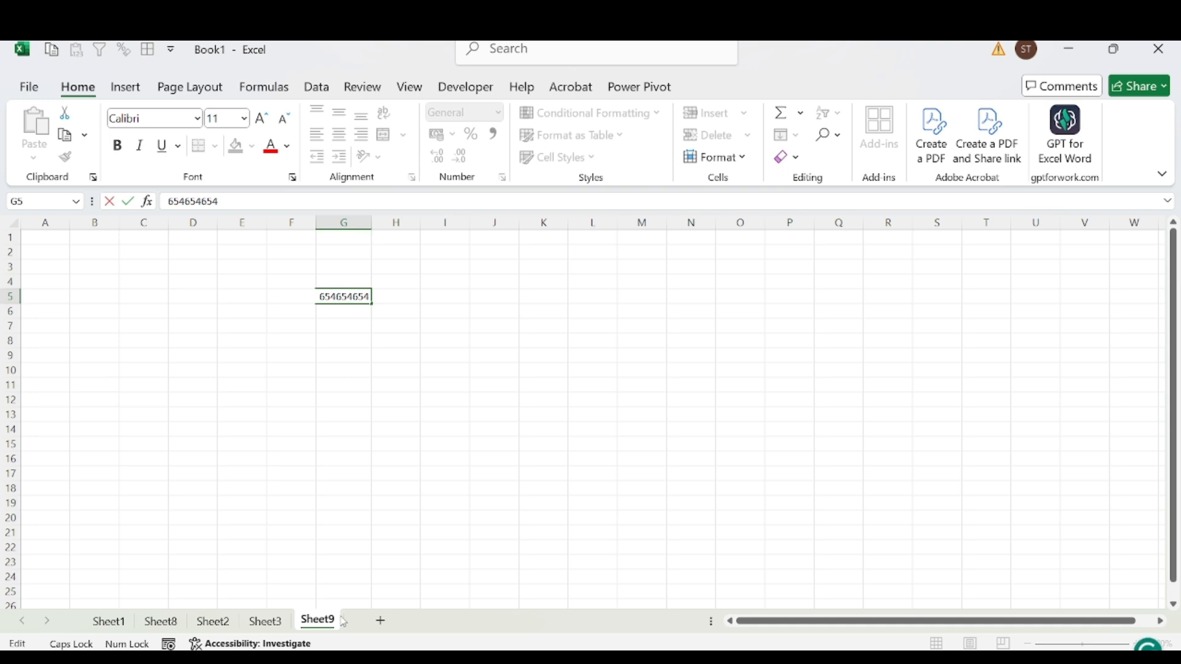
key(Return)
key(Up)
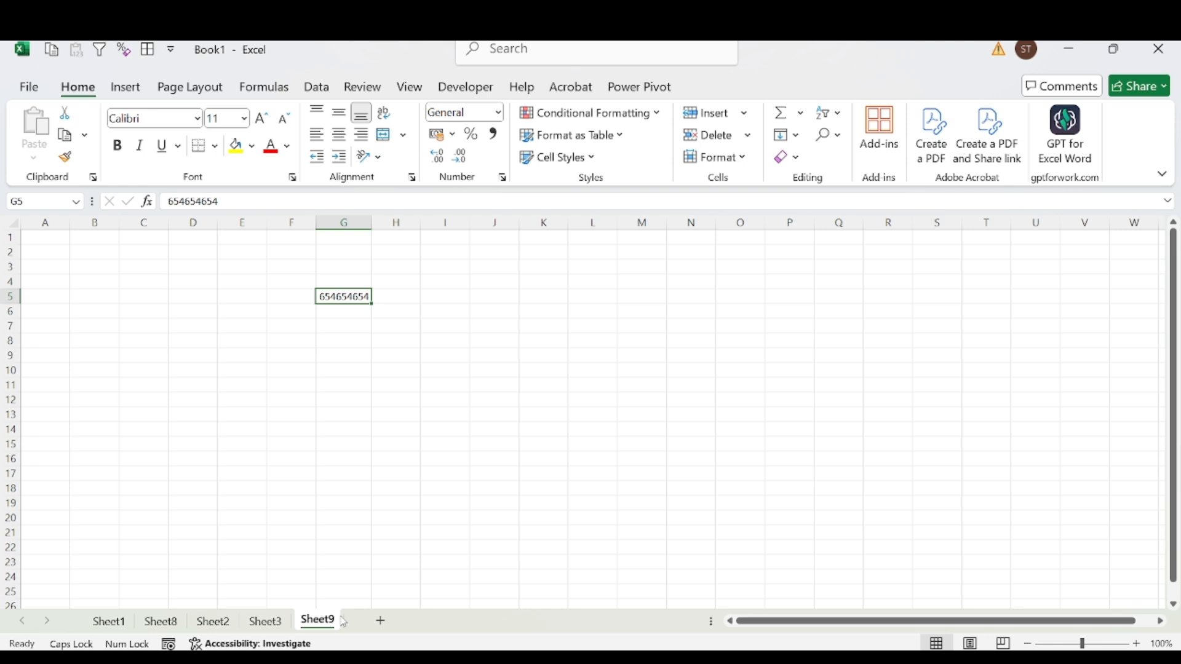
key(F2)
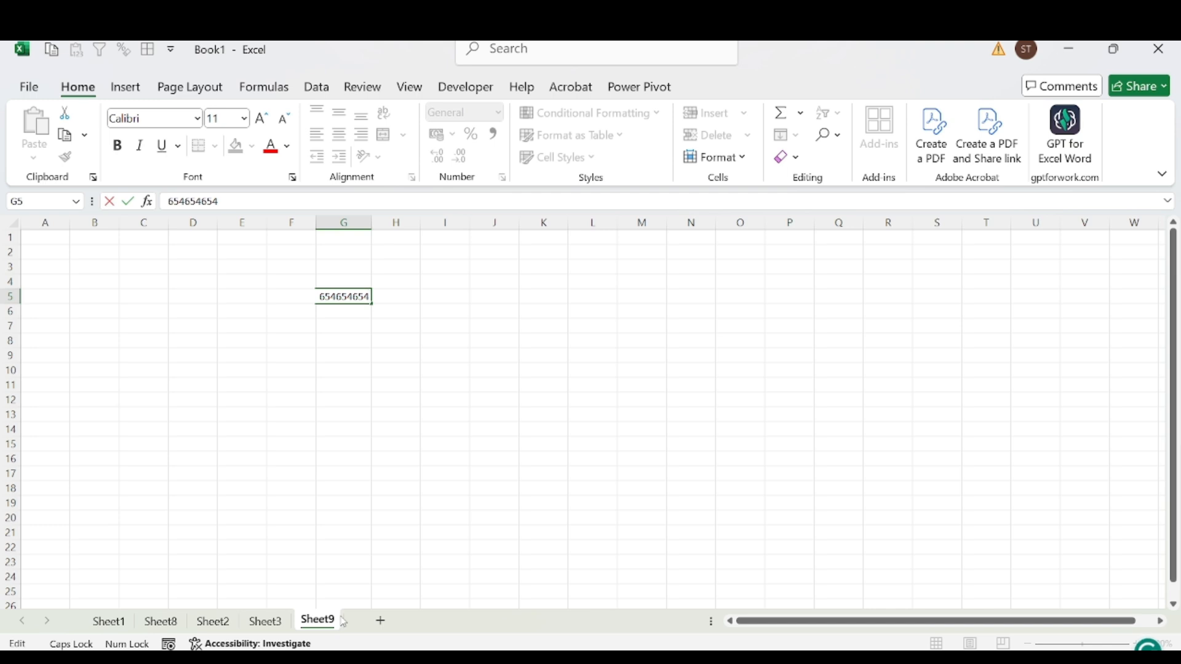
key(Escape)
text(`)
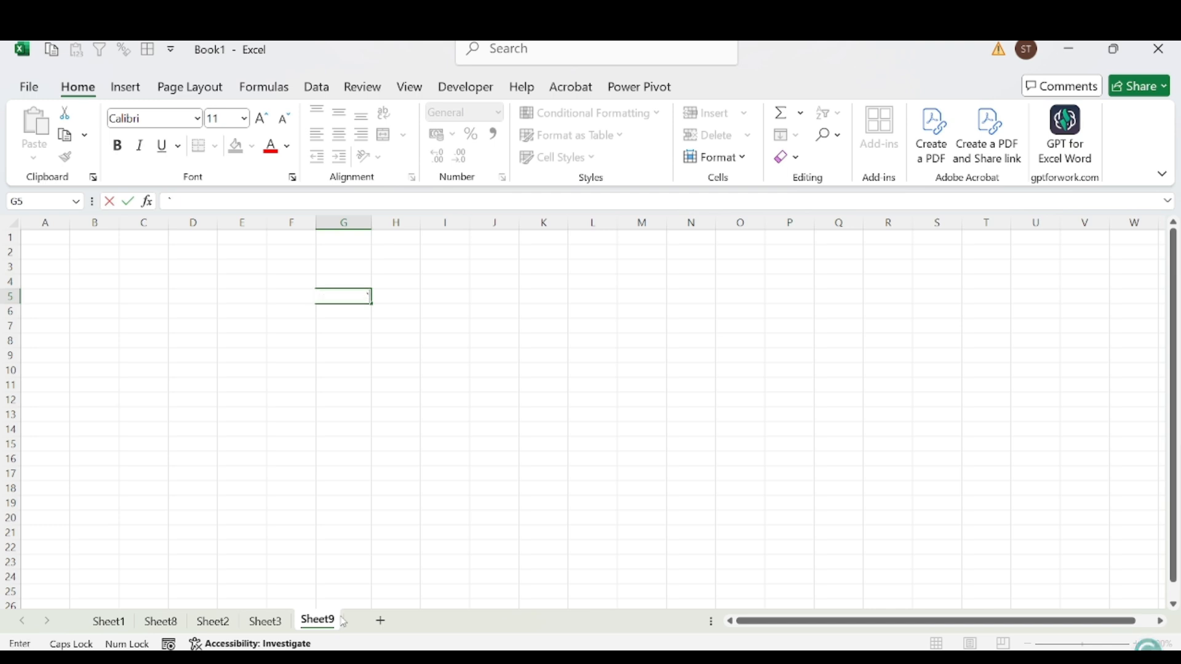
key(Escape)
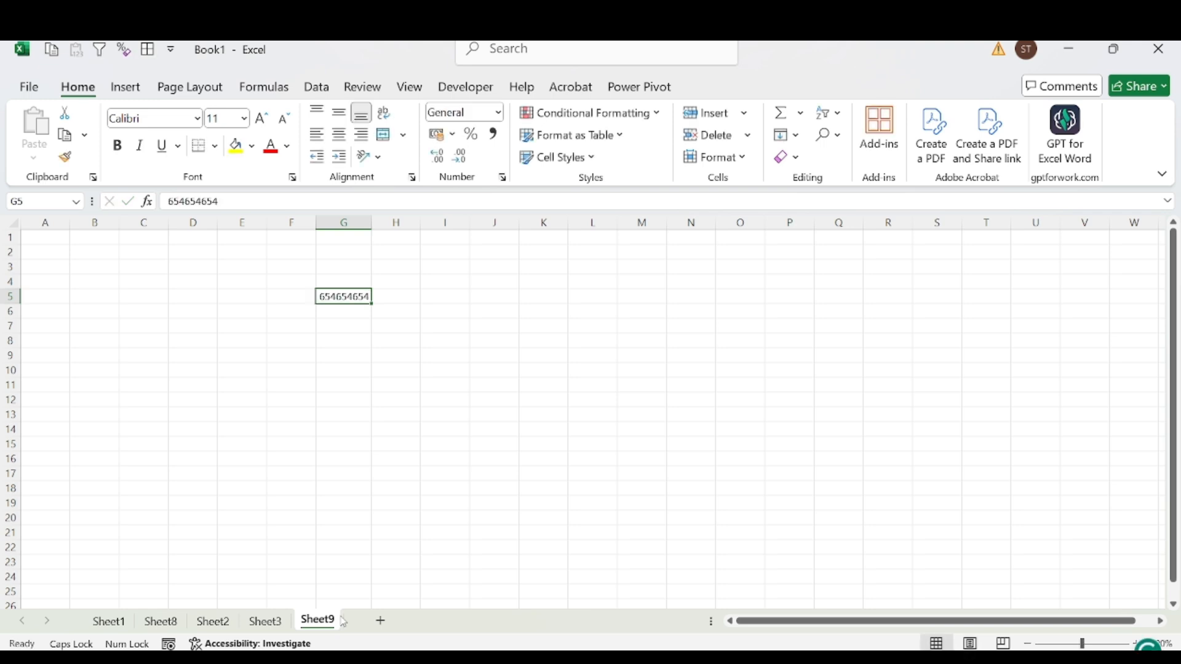
Enter 4574 in cell G8 and 8520 in cell G9, and select both cells for their summary statistics
key(Down)
key(Down)
key(Down)
key(Up)
key(Down)
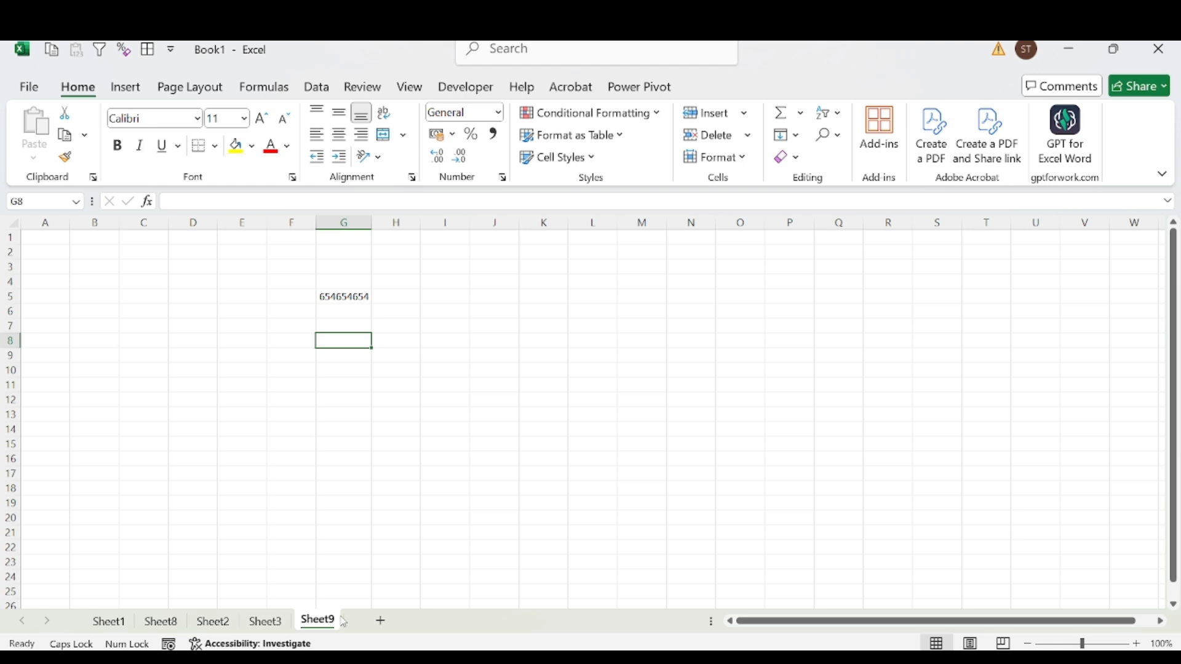
text(4574)
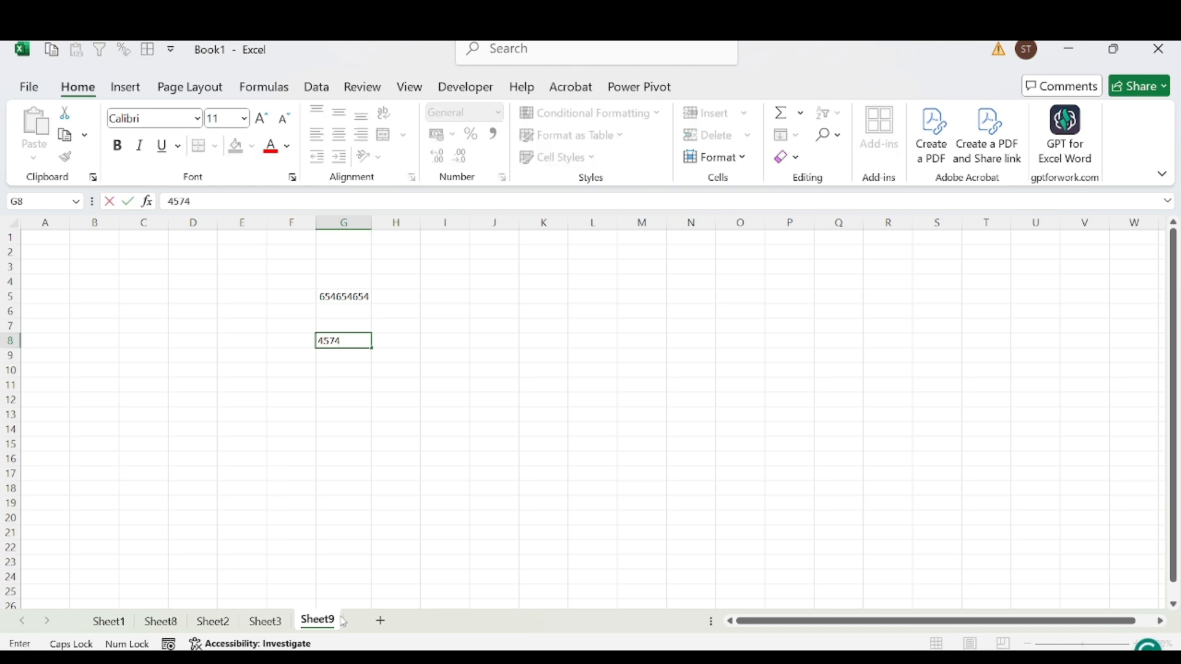
key(Return)
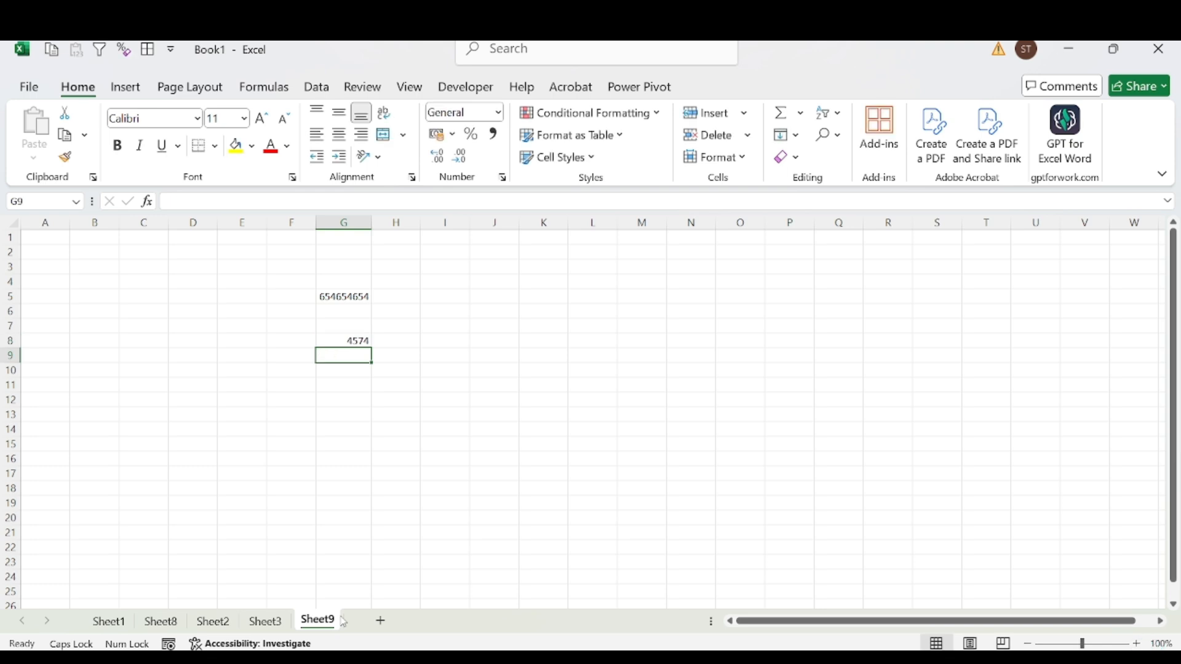
text(8520)
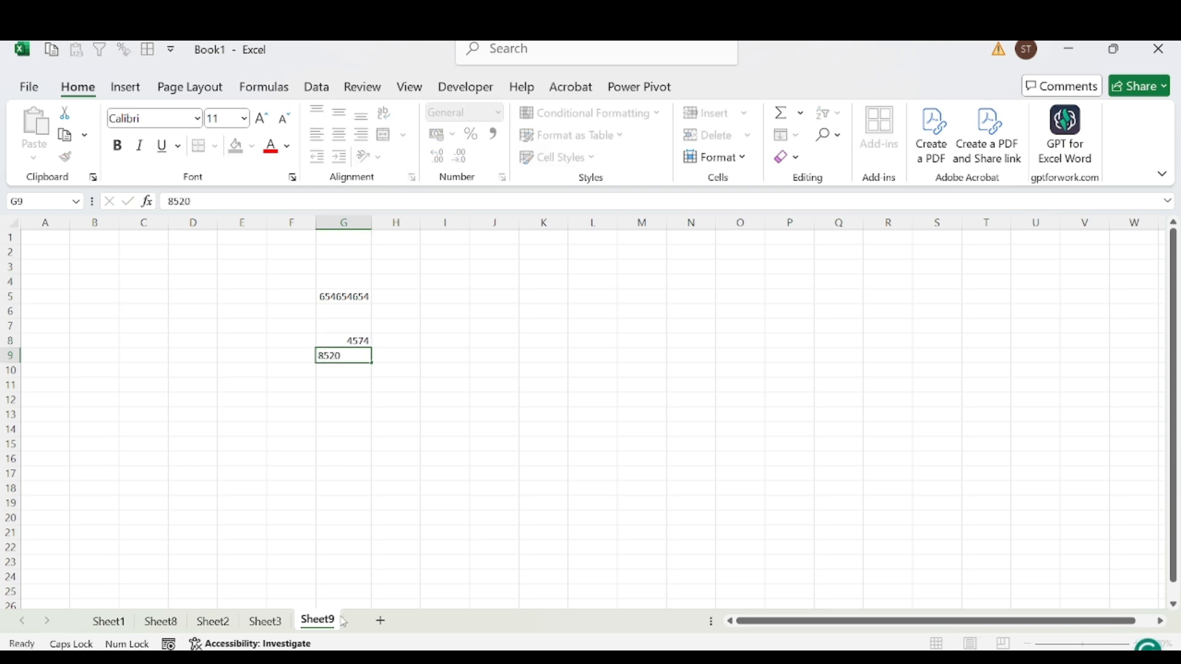
key(Return)
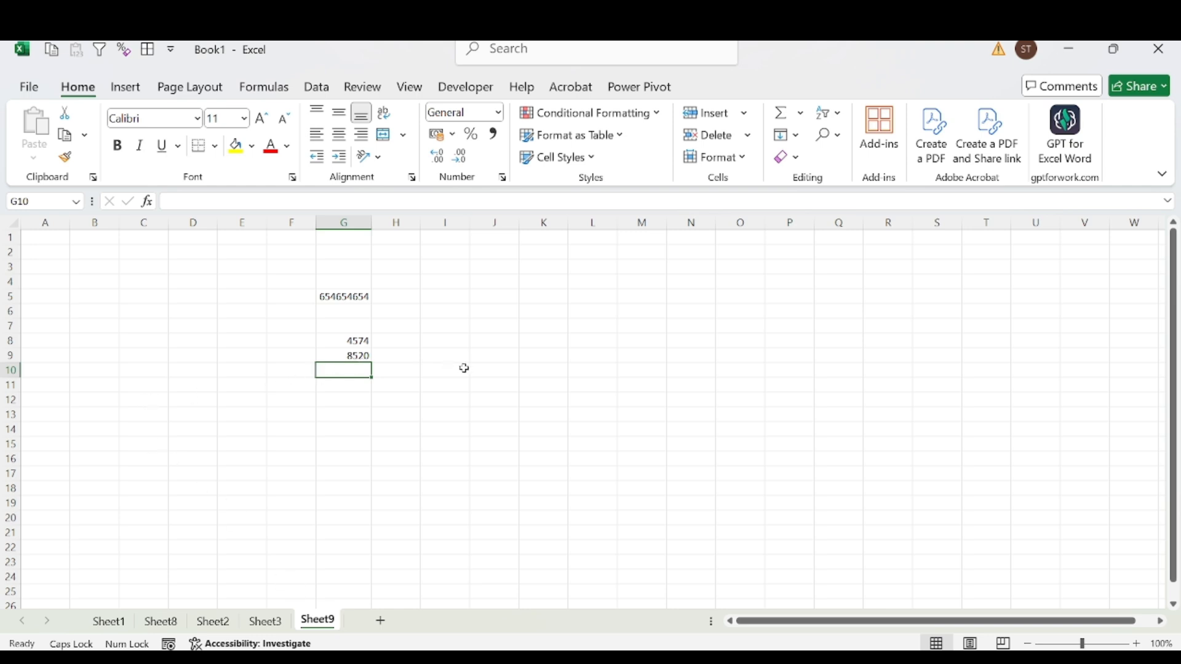
click(355, 344)
drag(356, 346, 356, 354)
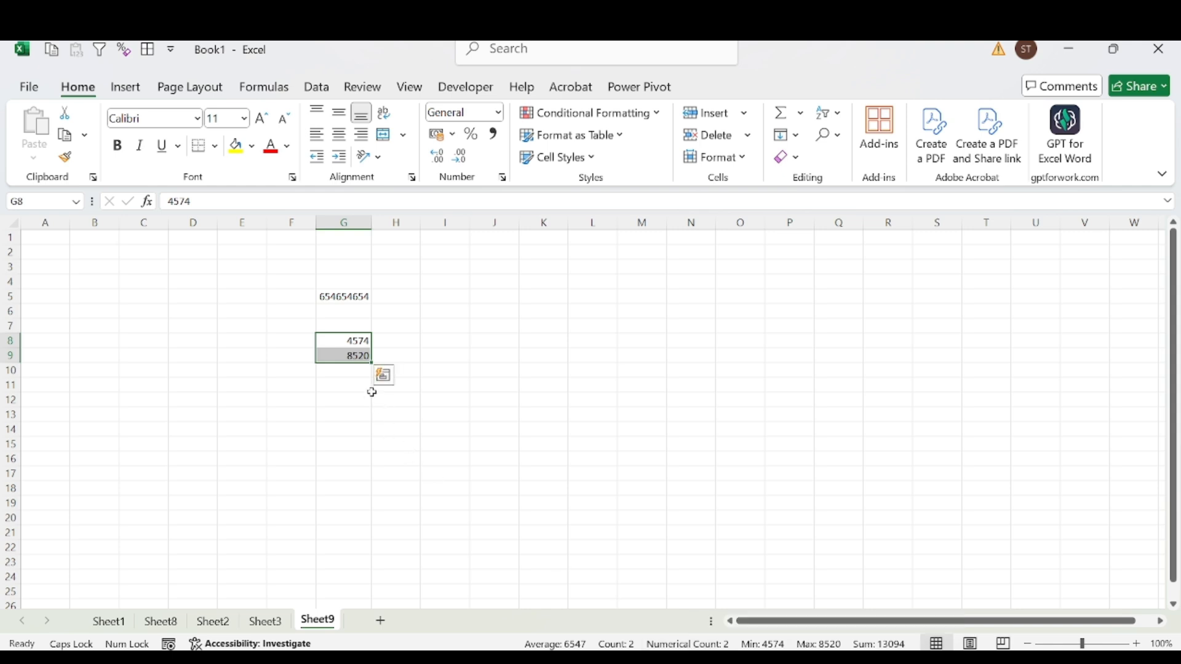
Enter a first name in capital letters in cell G10
click(355, 369)
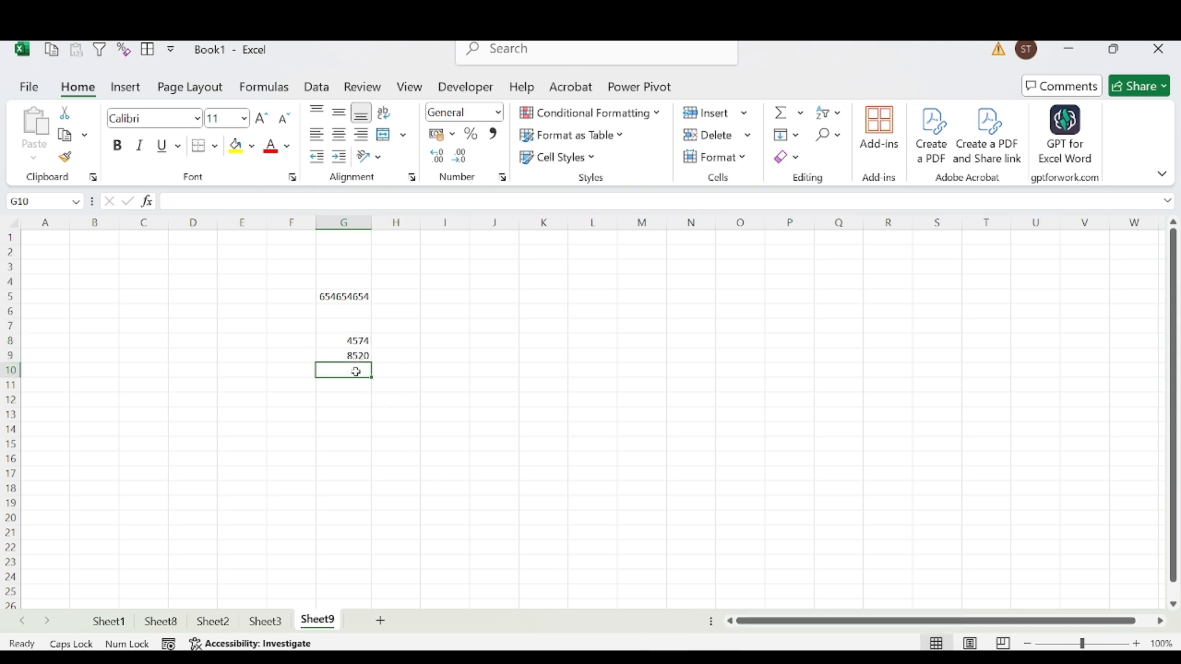
text(KARAN)
key(Return)
Select the range G8:G10 to compare the overall count with the numerical count
click(349, 339)
key(shift+Right)
key(shift+Right)
key(shift+Left)
key(shift+Left)
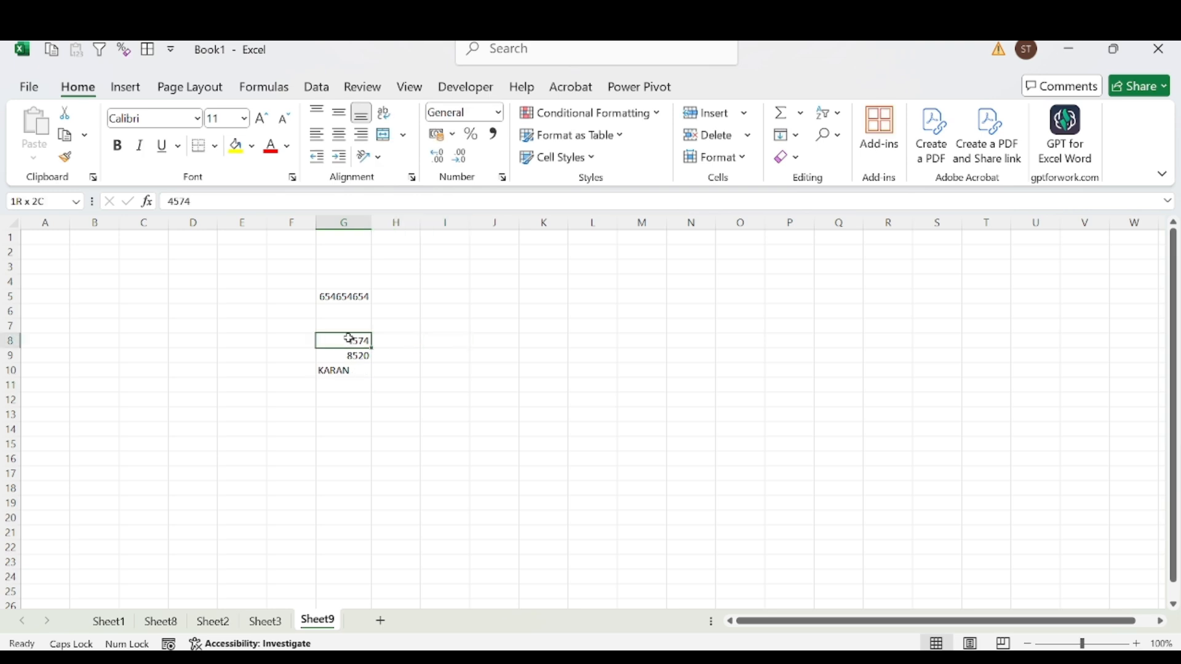
key(shift+Down)
key(shift+Down)
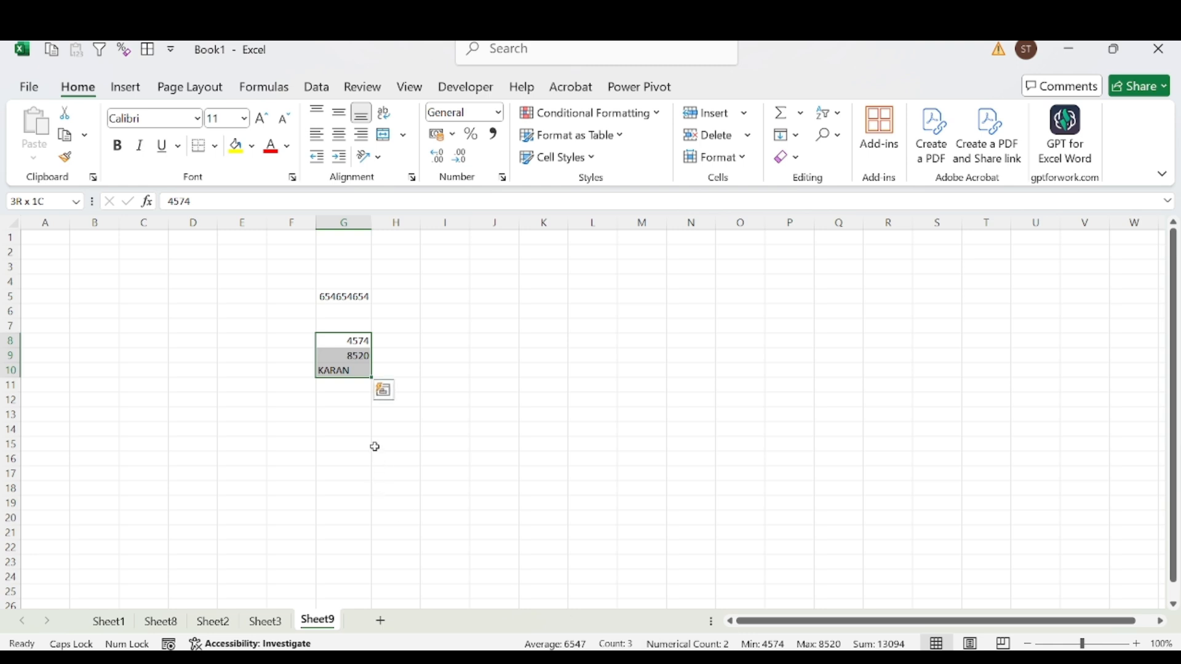
Replace the text in cell G10 with the number 54545
click(350, 372)
text(56545)
key(Return)
Select the three numbers in G8:G10 to examine their average, counts, minimum, maximum and sum
key(Up)
key(Up)
key(Up)
key(shift+Down)
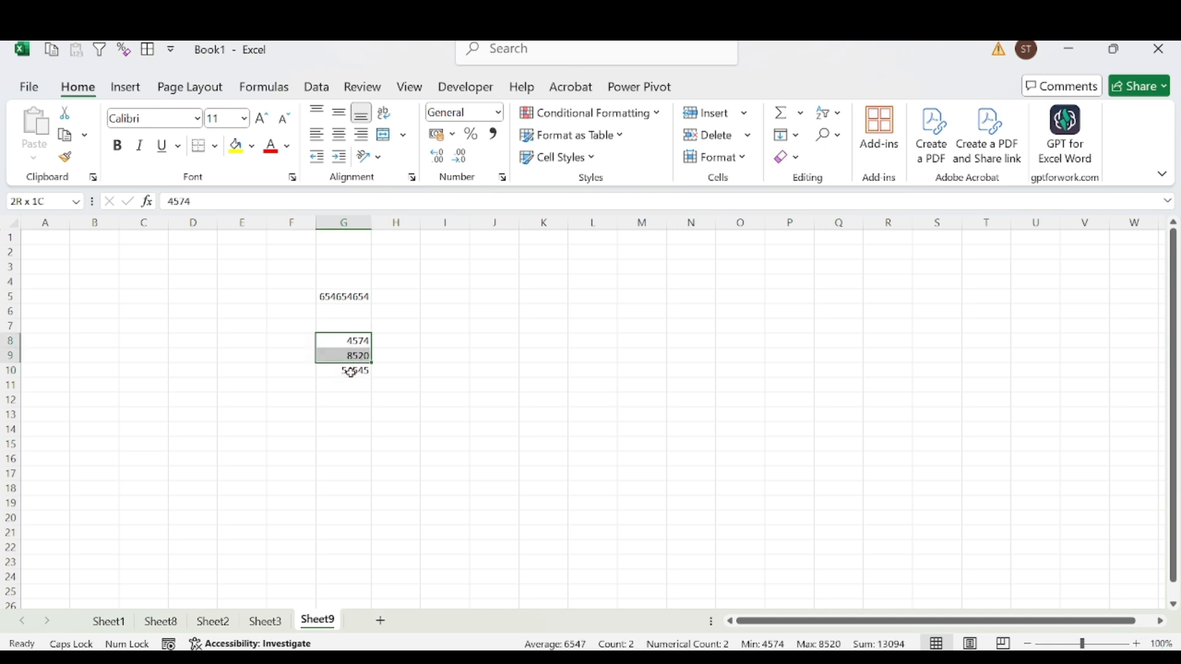
key(shift+Down)
key(shift+Down)
key(shift+Up)
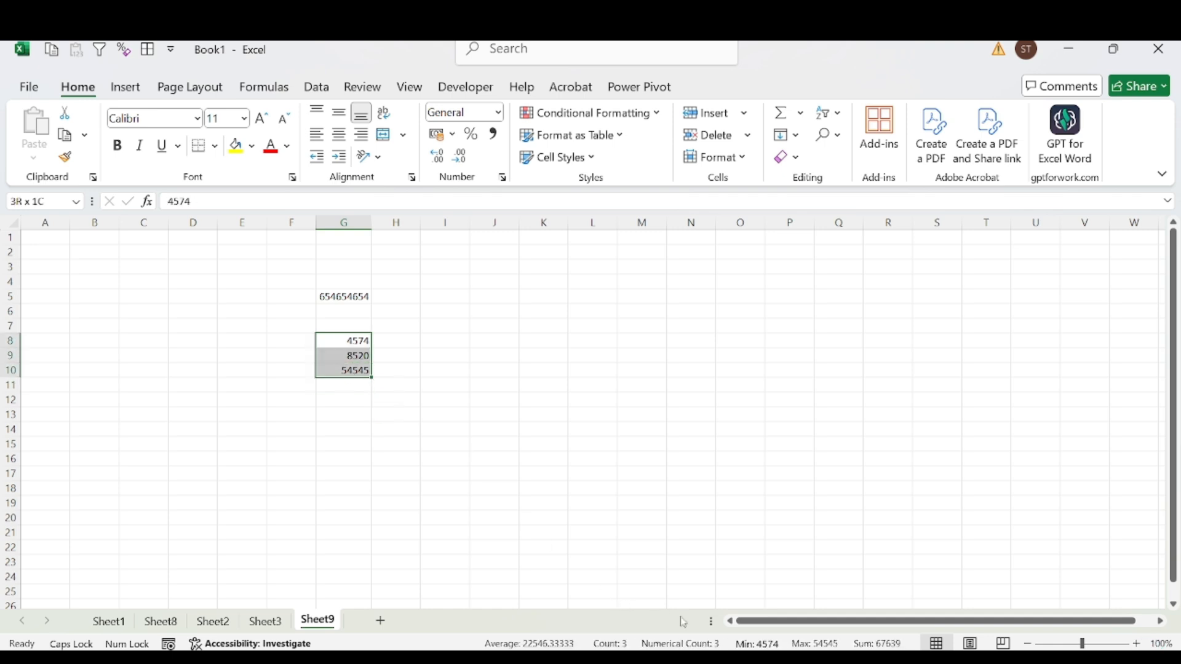